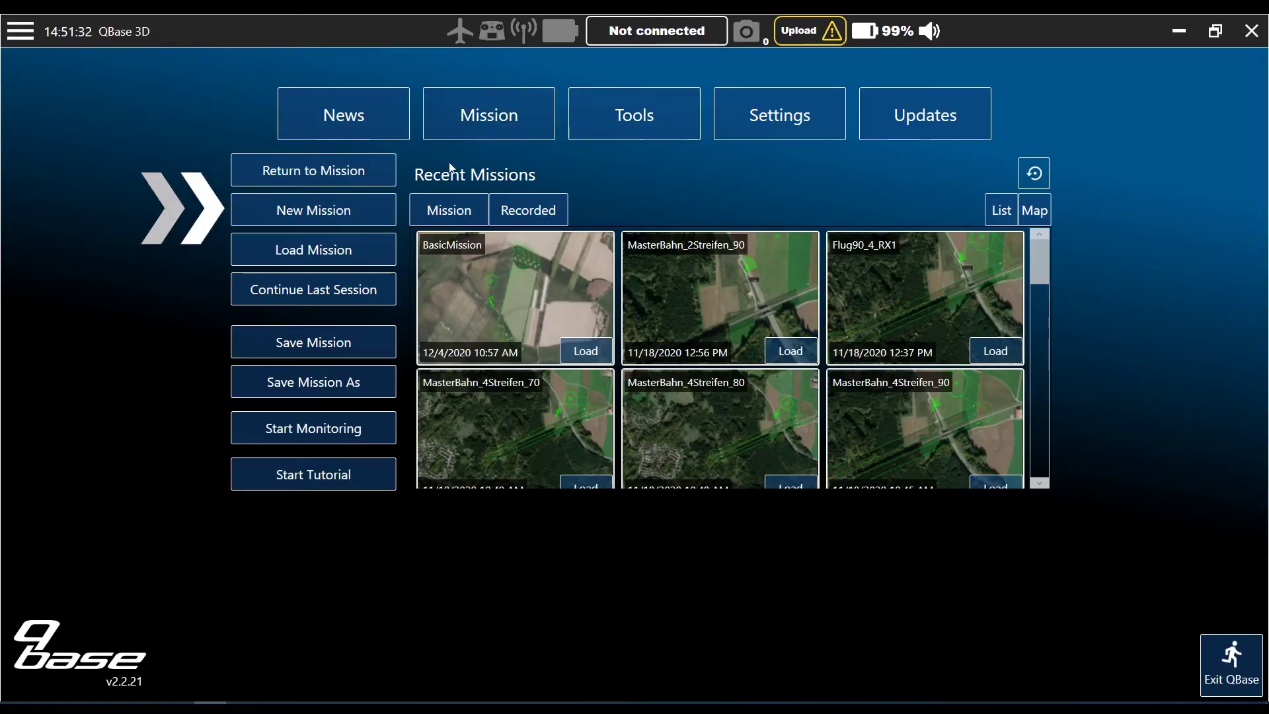
Create a new empty mission from the start screen's Mission tab.
click(386, 202)
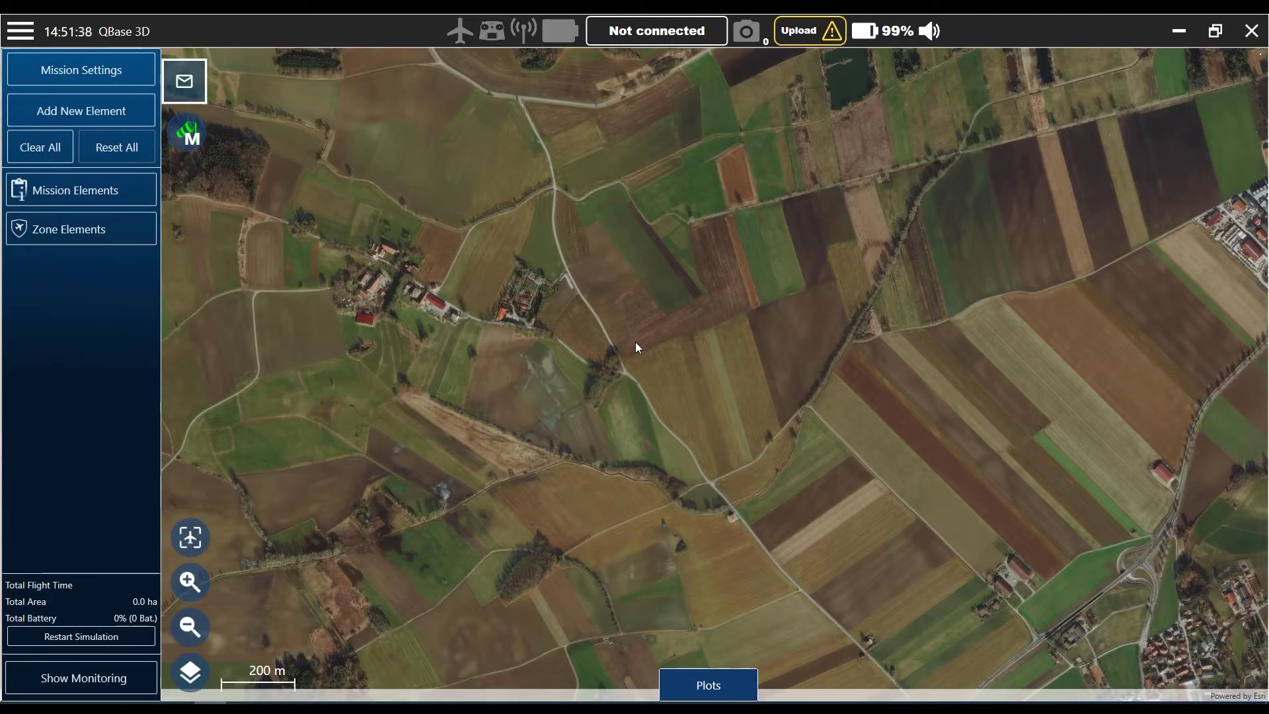
Confirm Trinity F90+ with RX1RII payload at 17 m/s, then zoom to the take-off site.
drag(785, 595, 601, 405)
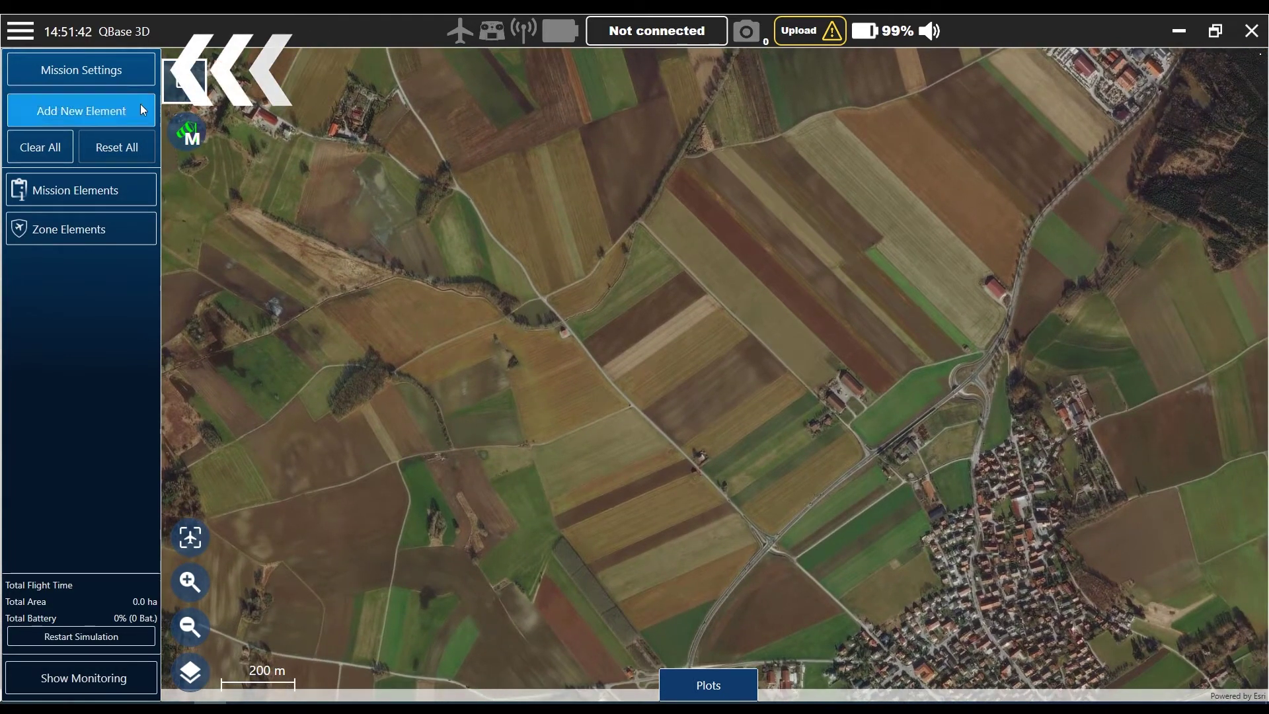
click(128, 70)
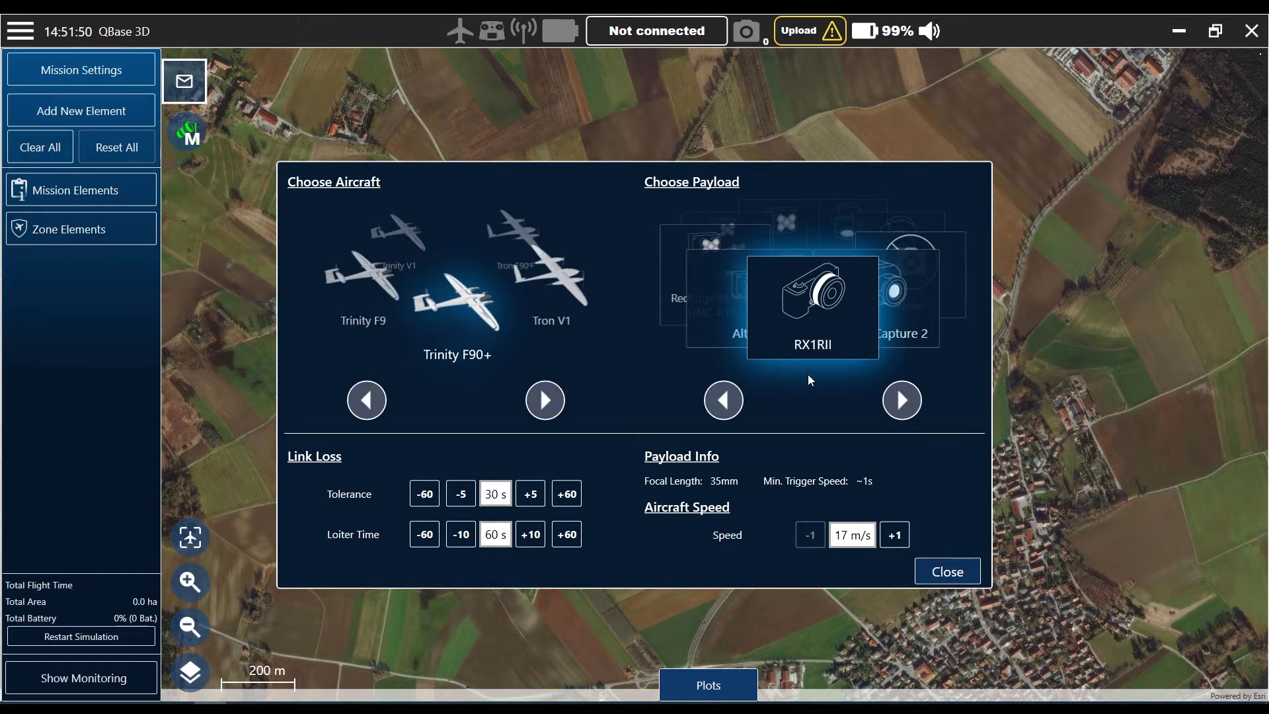
click(948, 573)
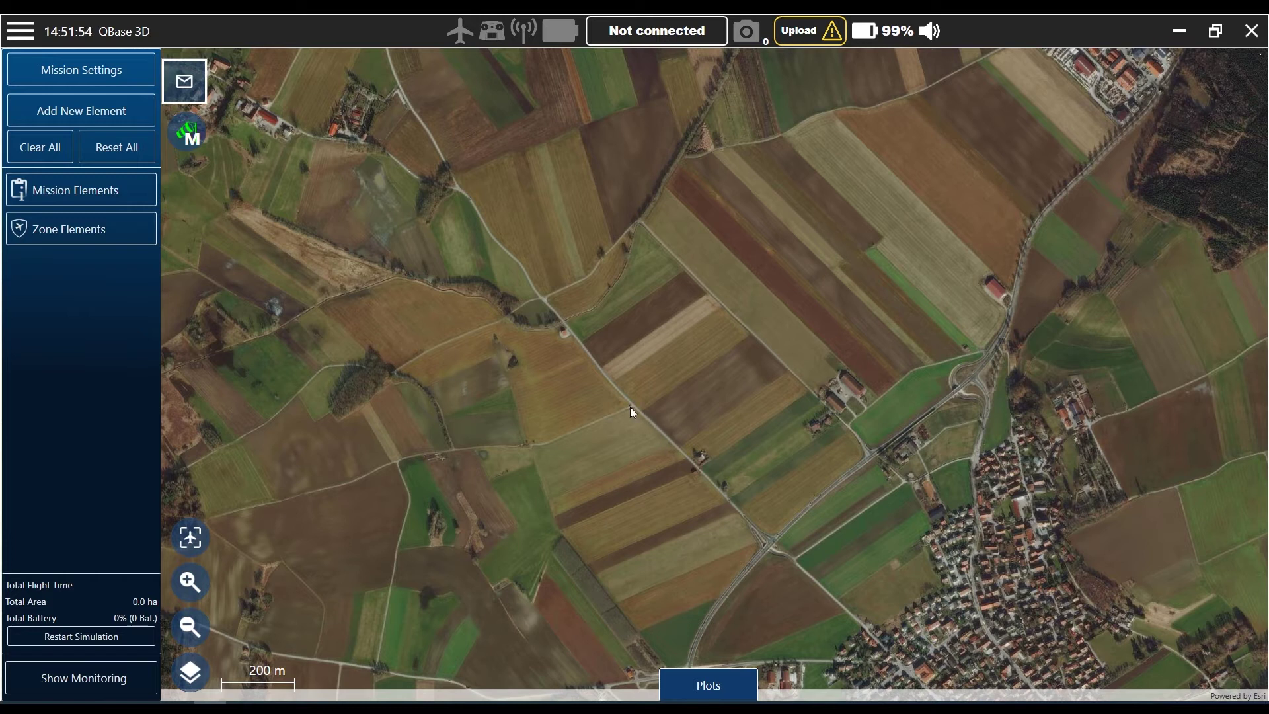
scroll(632, 410, up, 3)
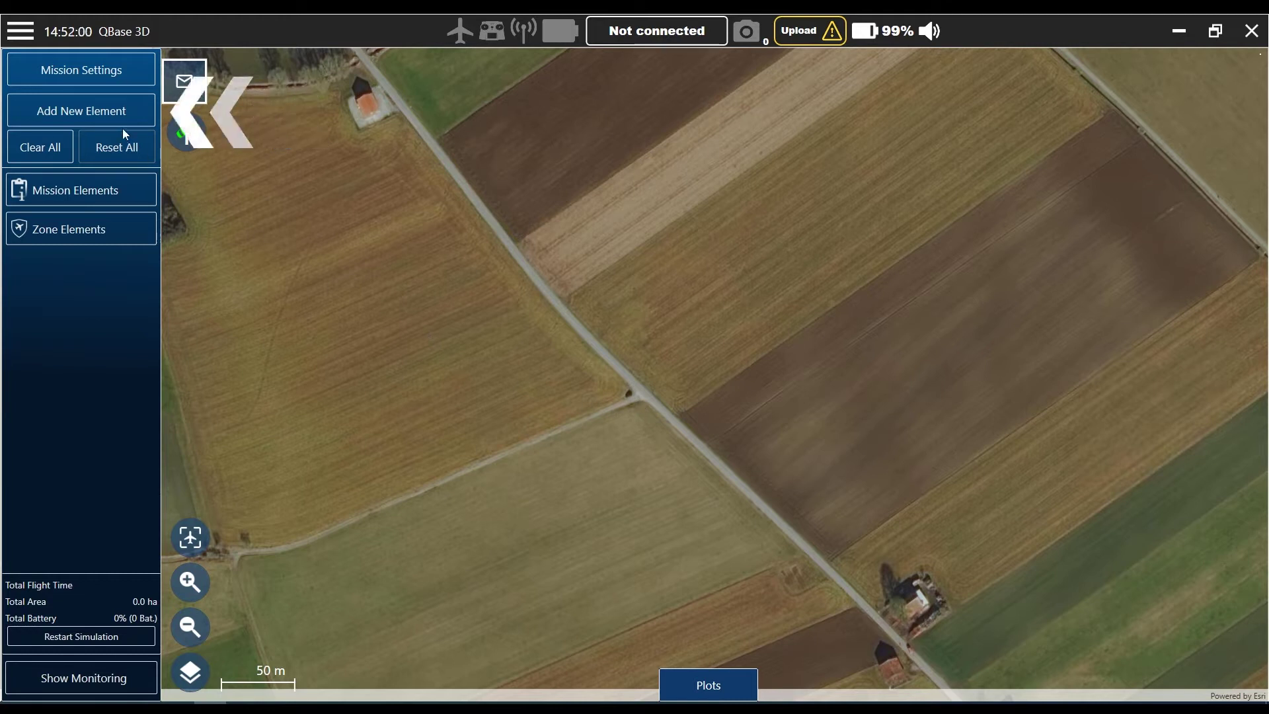
Place a take-off/landing point at the track-road junction and bring up the Wind panel.
click(118, 108)
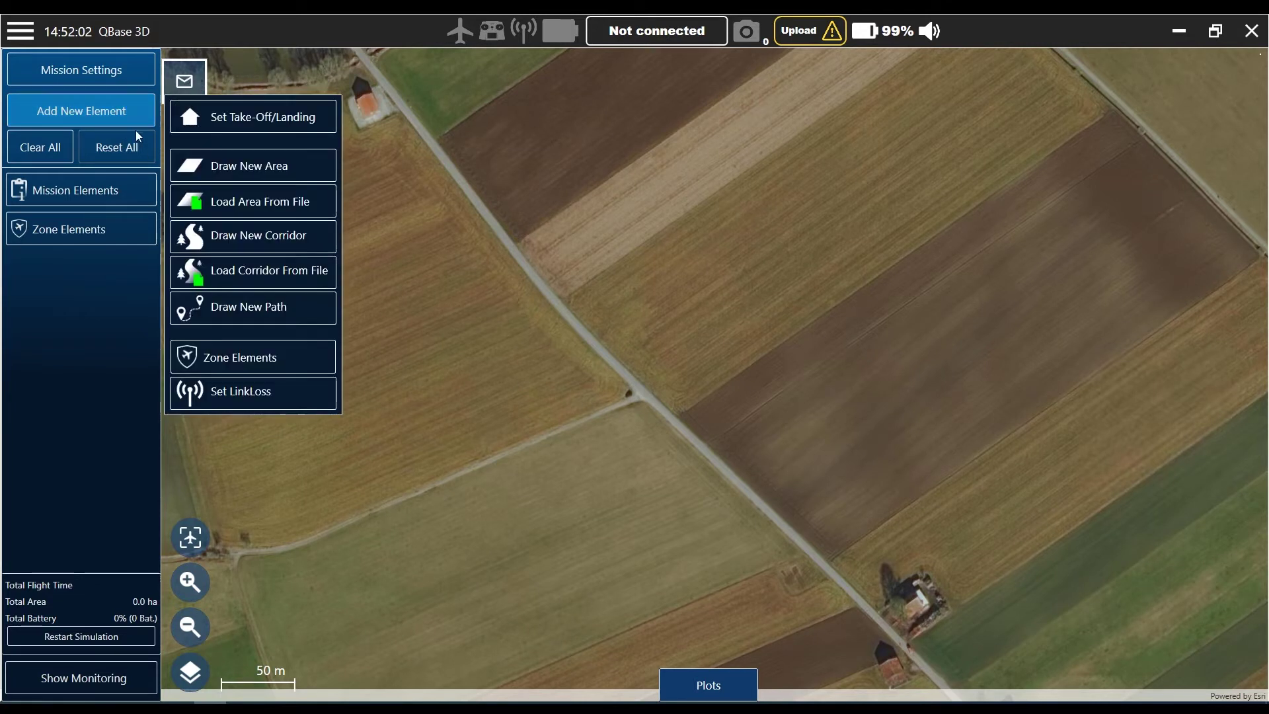
click(272, 126)
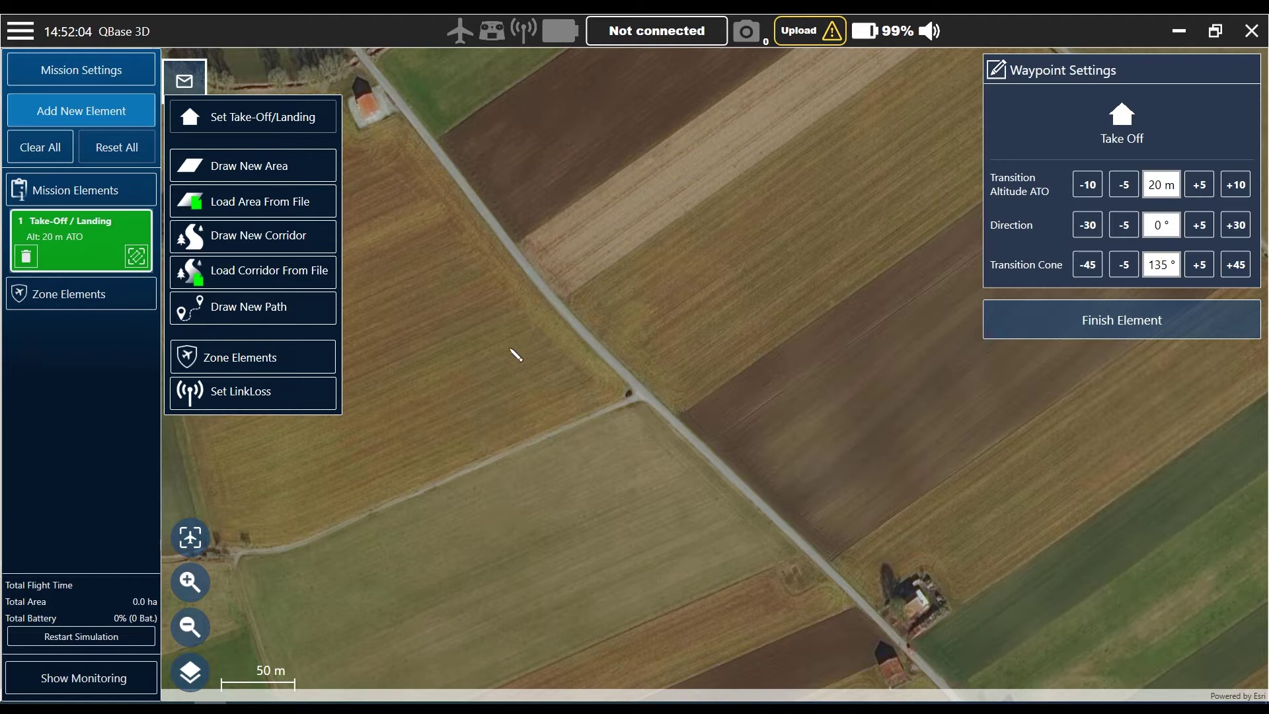
click(637, 397)
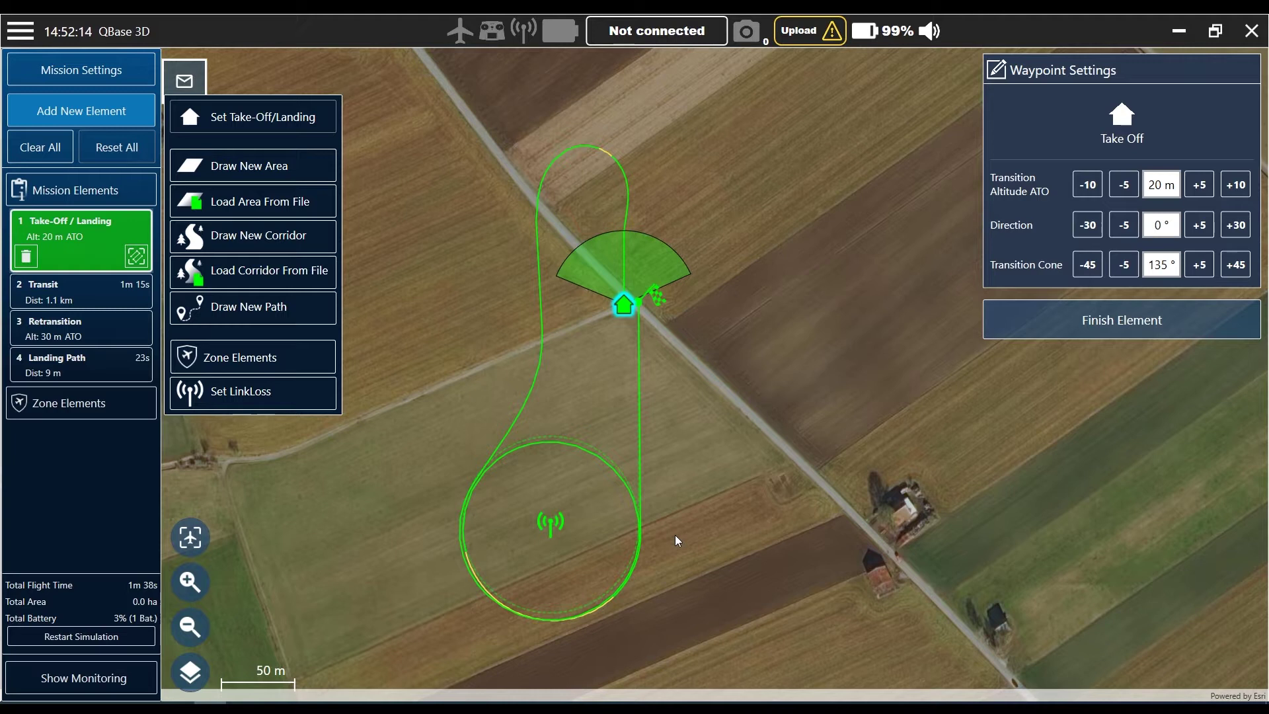
drag(691, 488, 887, 488)
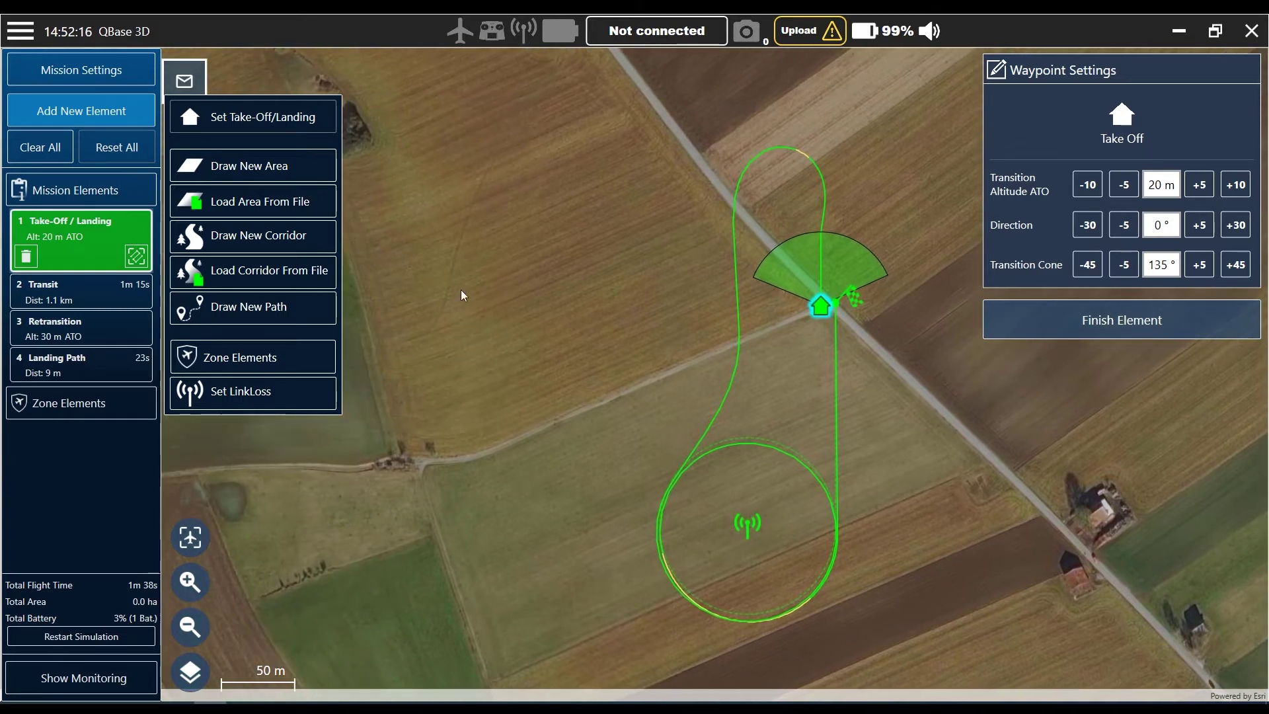
click(123, 111)
click(188, 135)
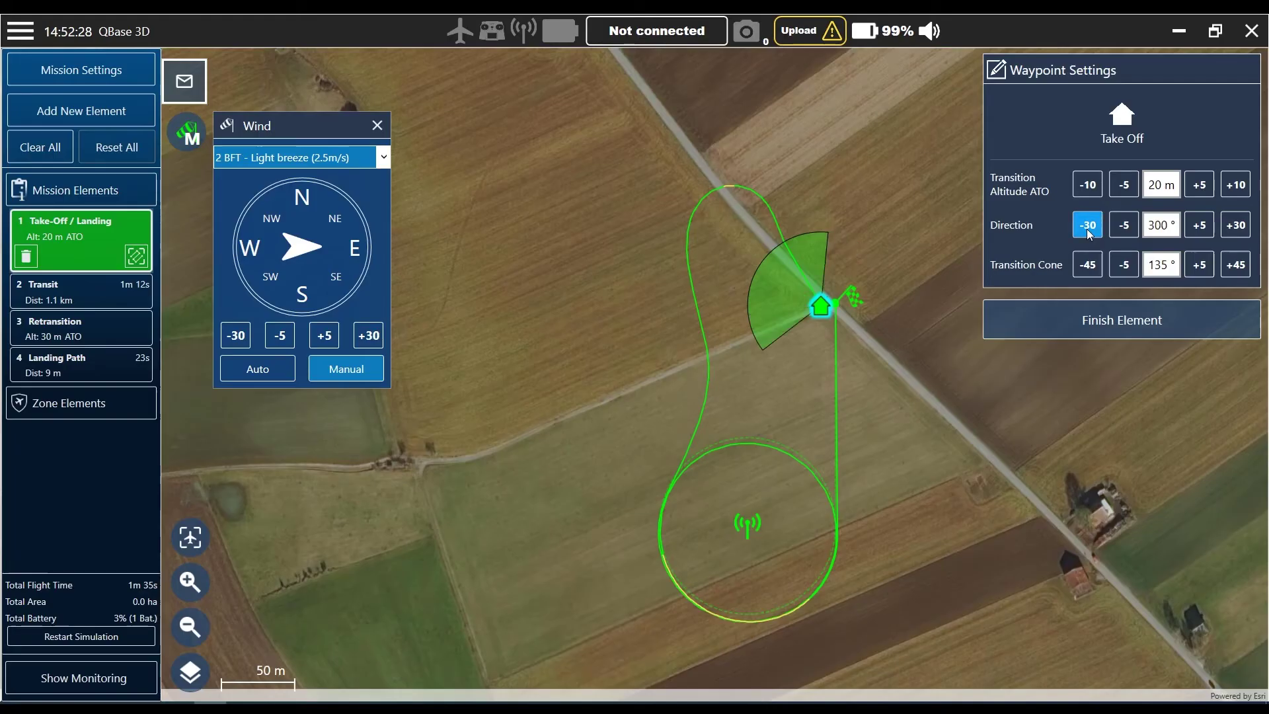
Rotate the take-off direction in two -30° steps to 270°.
click(1087, 225)
click(1088, 228)
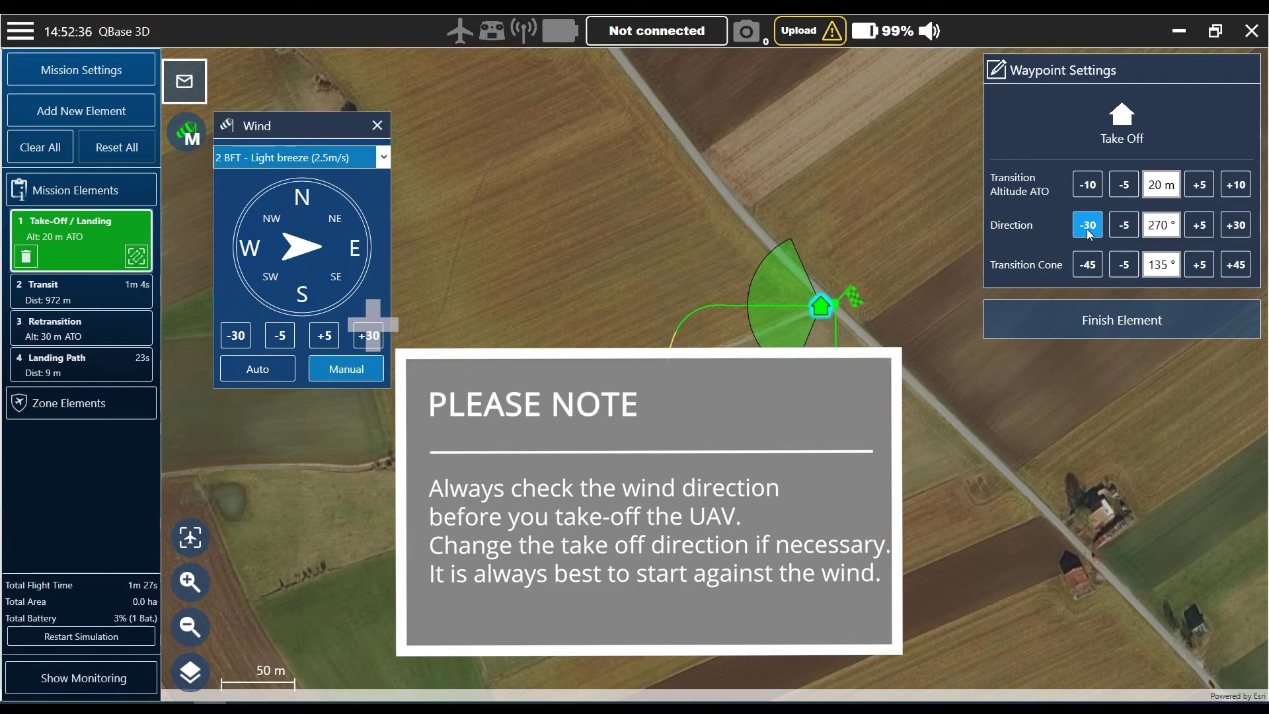
Set the take-off transition cone to 90° and open element 3, Retransition.
click(1087, 266)
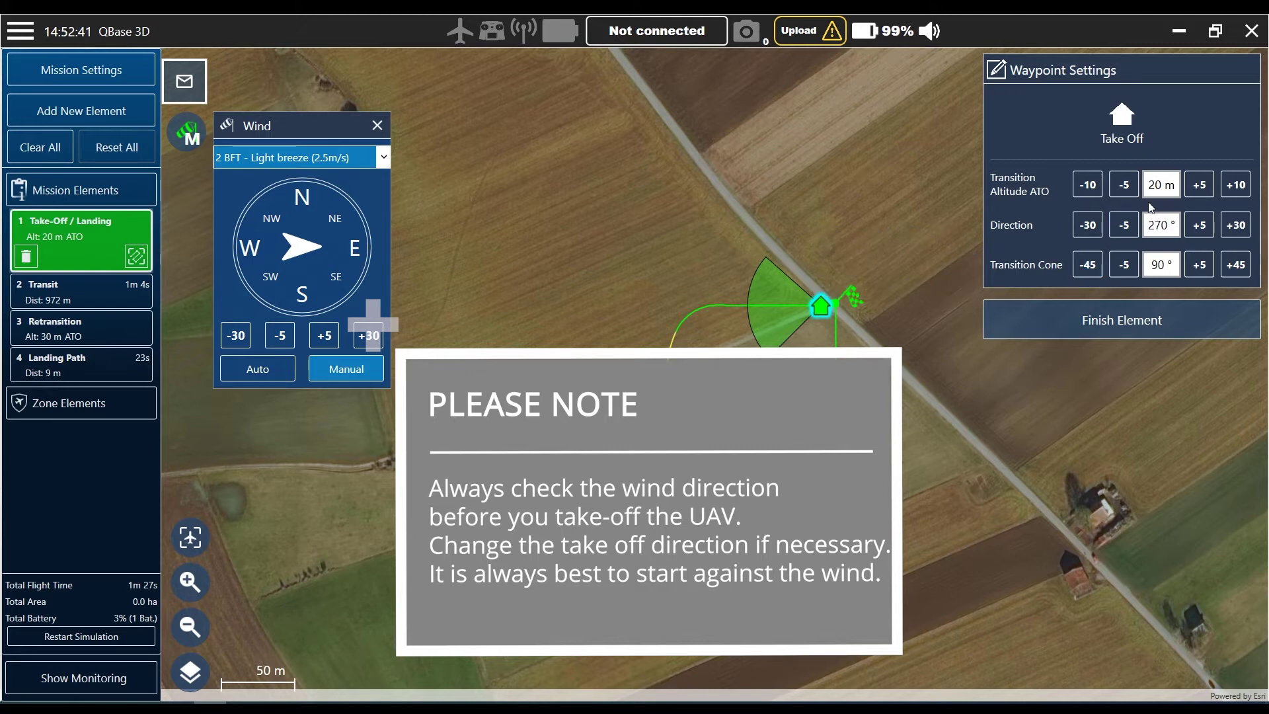
drag(865, 418, 666, 403)
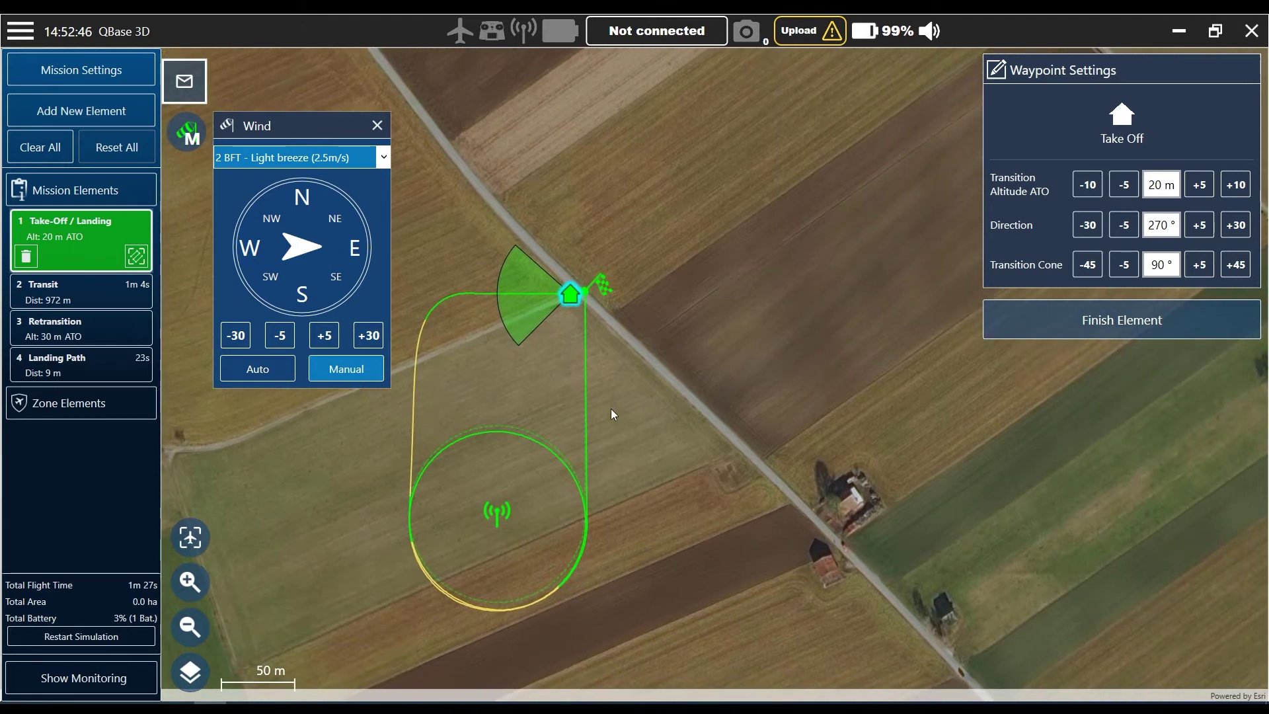
click(125, 334)
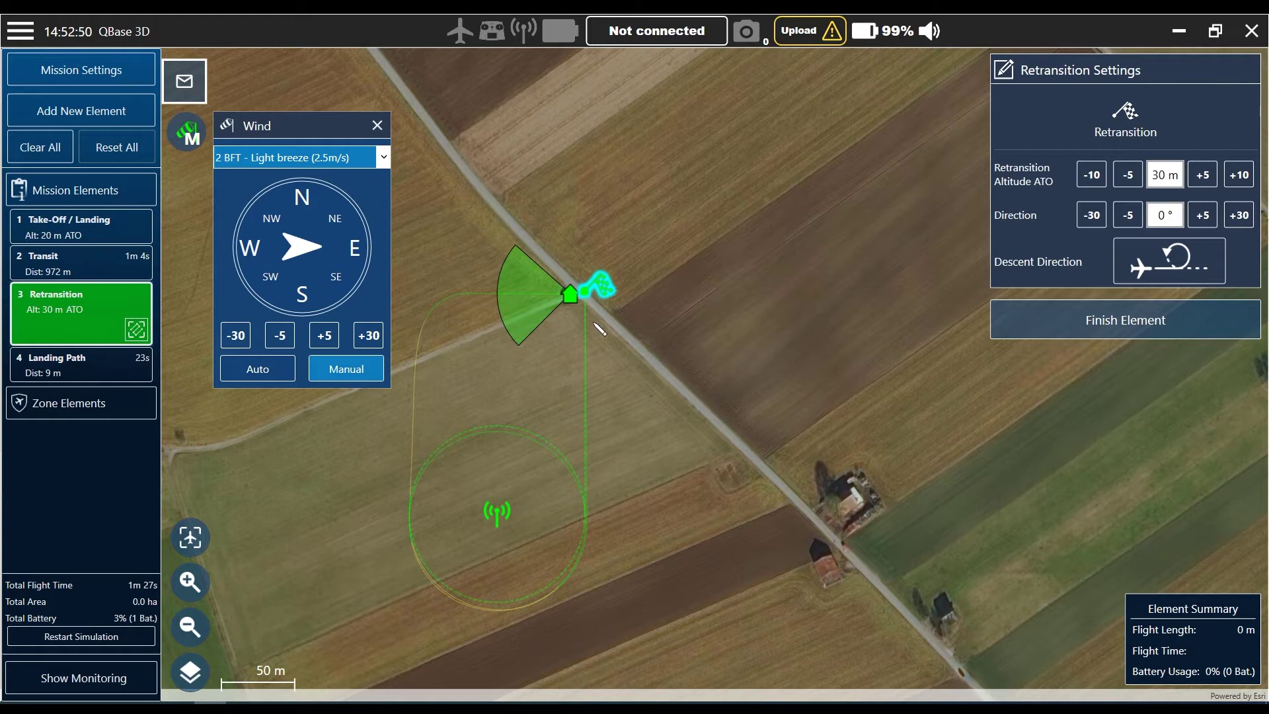
Move retransition east of the road, set 270° direction, reversed descent, 20 m altitude, and finish.
drag(592, 297, 625, 306)
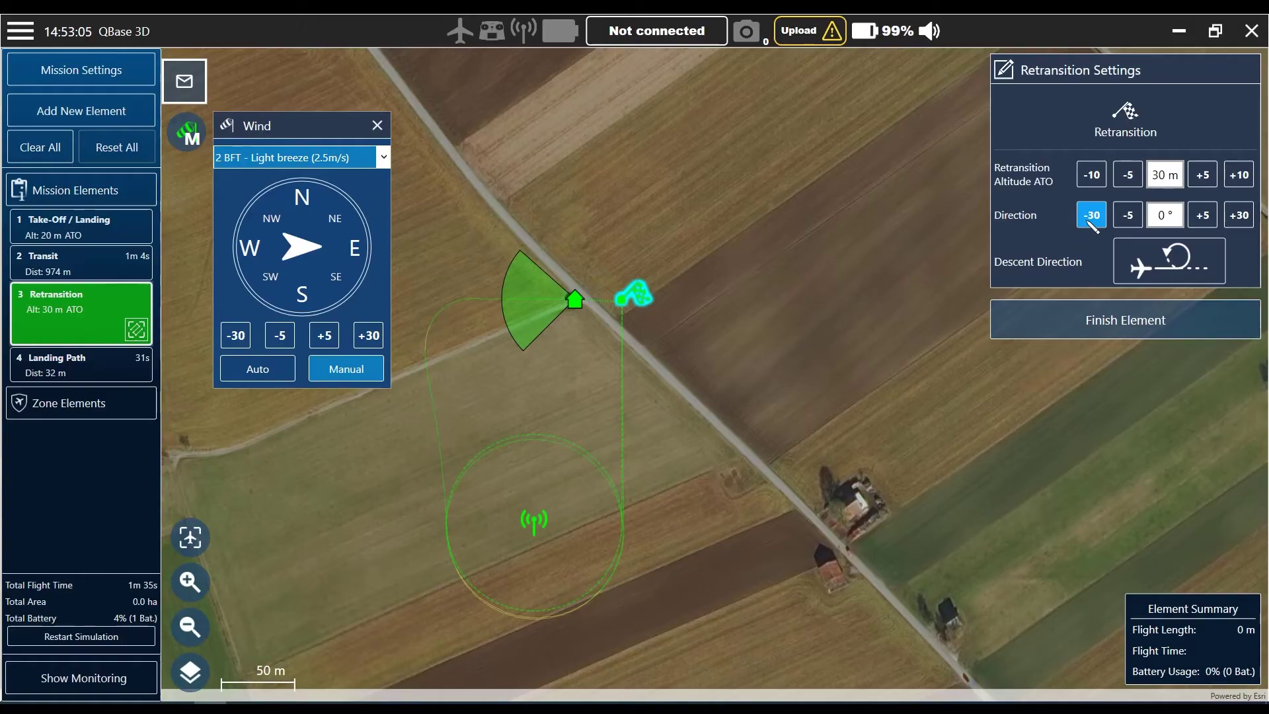
click(1091, 215)
click(1091, 215)
click(1091, 216)
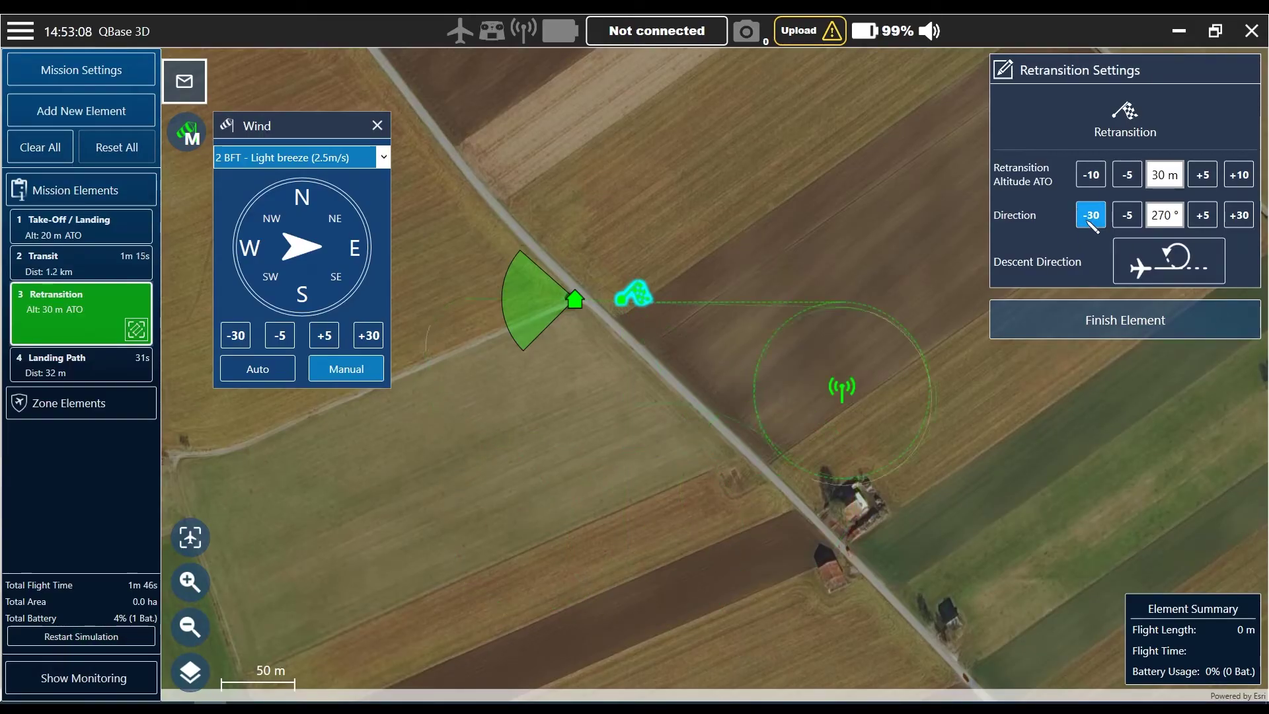
click(1201, 271)
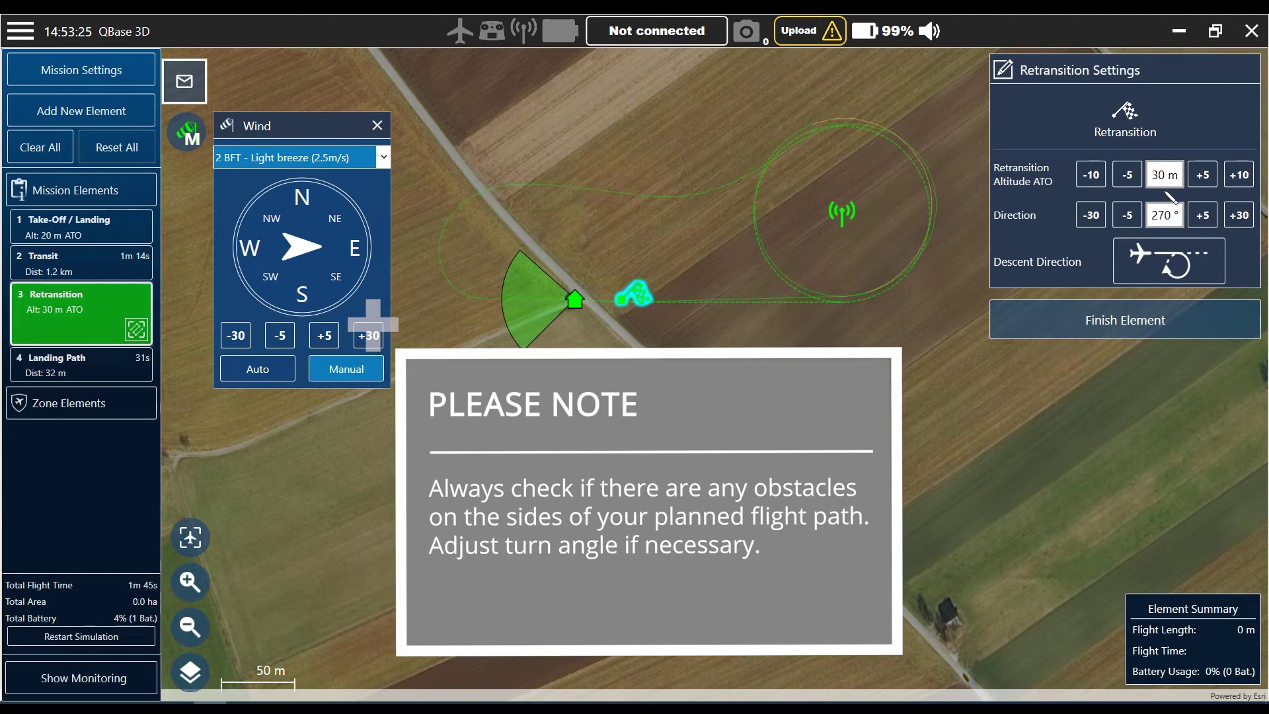
click(1097, 184)
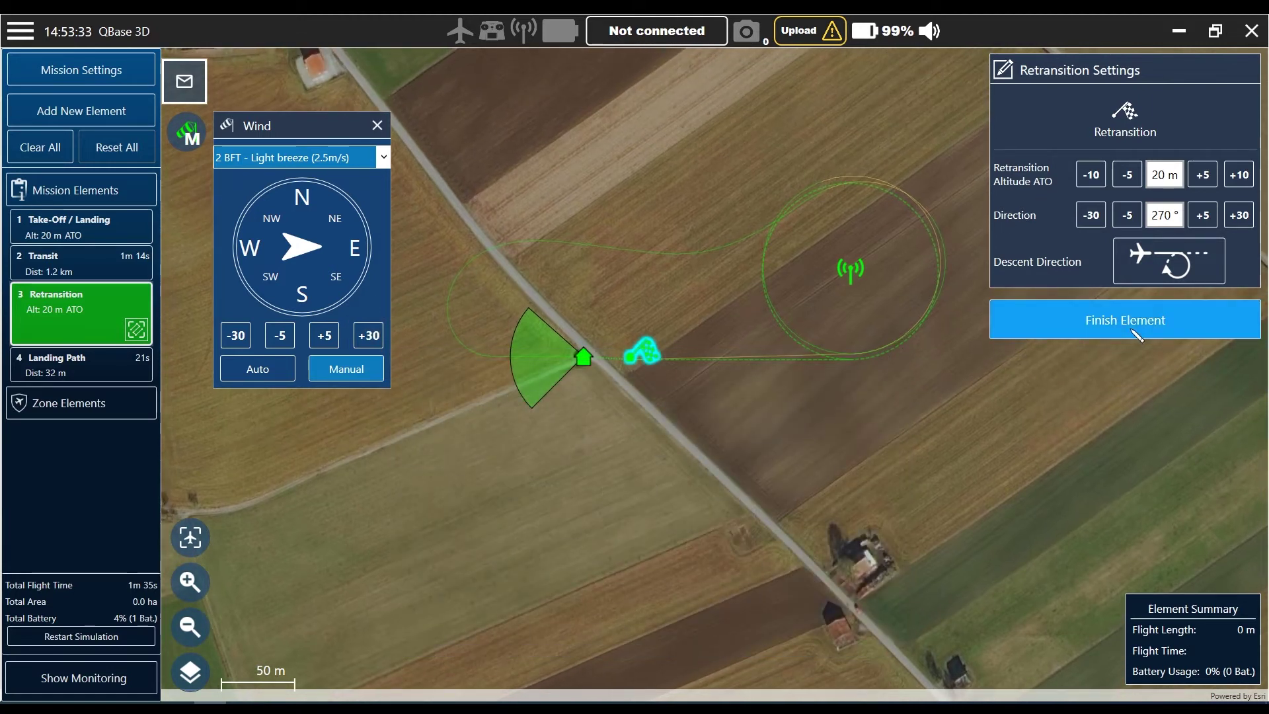
click(1134, 332)
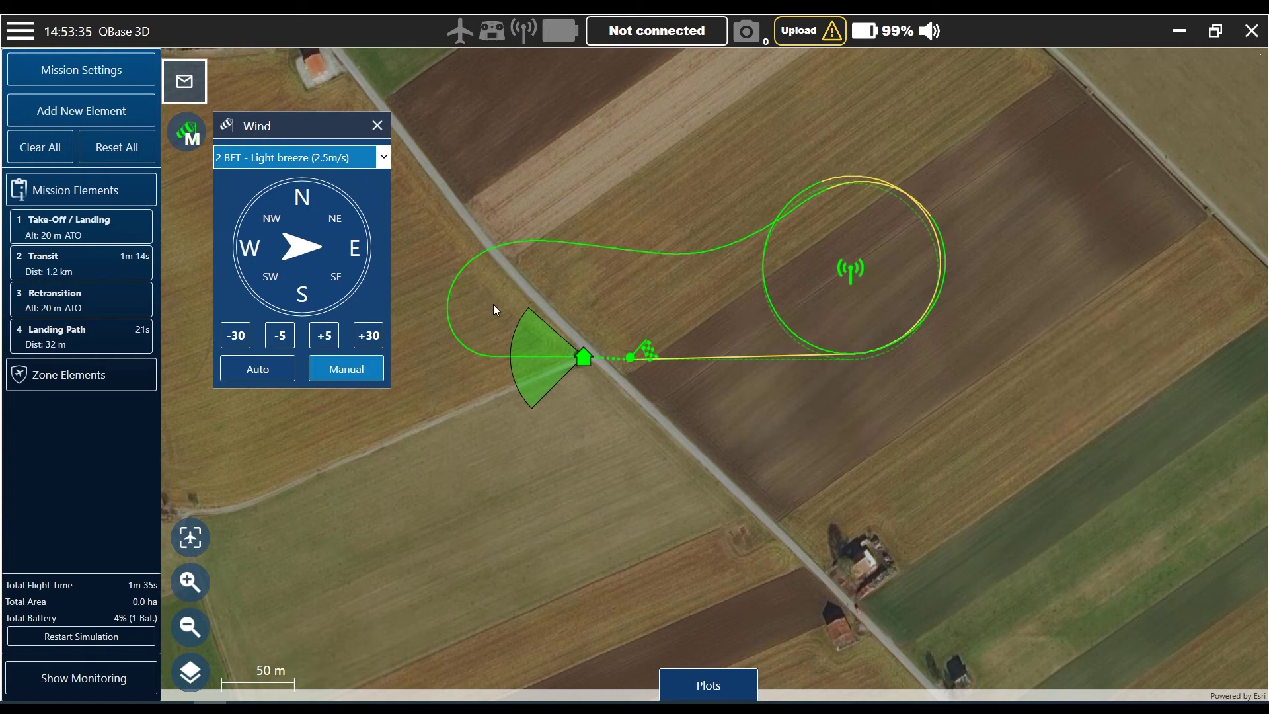
Close the Wind panel and zoom out to show the surrounding fields.
click(377, 125)
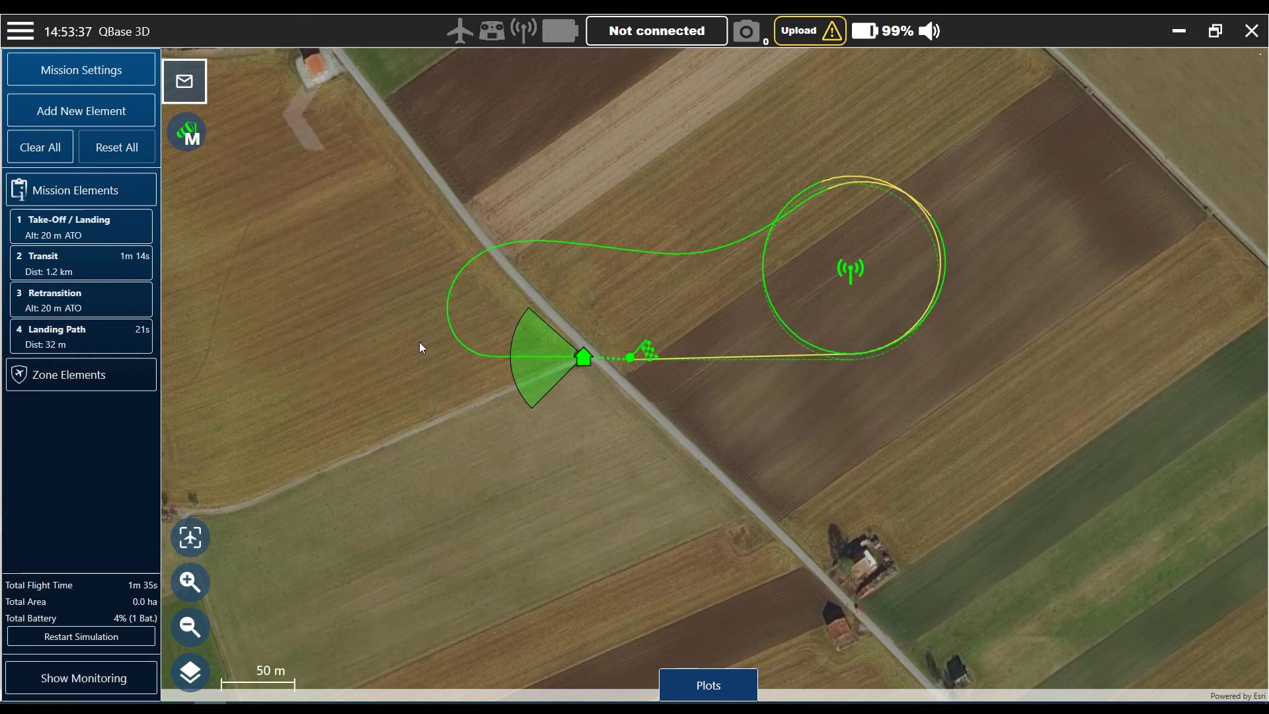
scroll(419, 343, down, 1)
drag(407, 315, 572, 428)
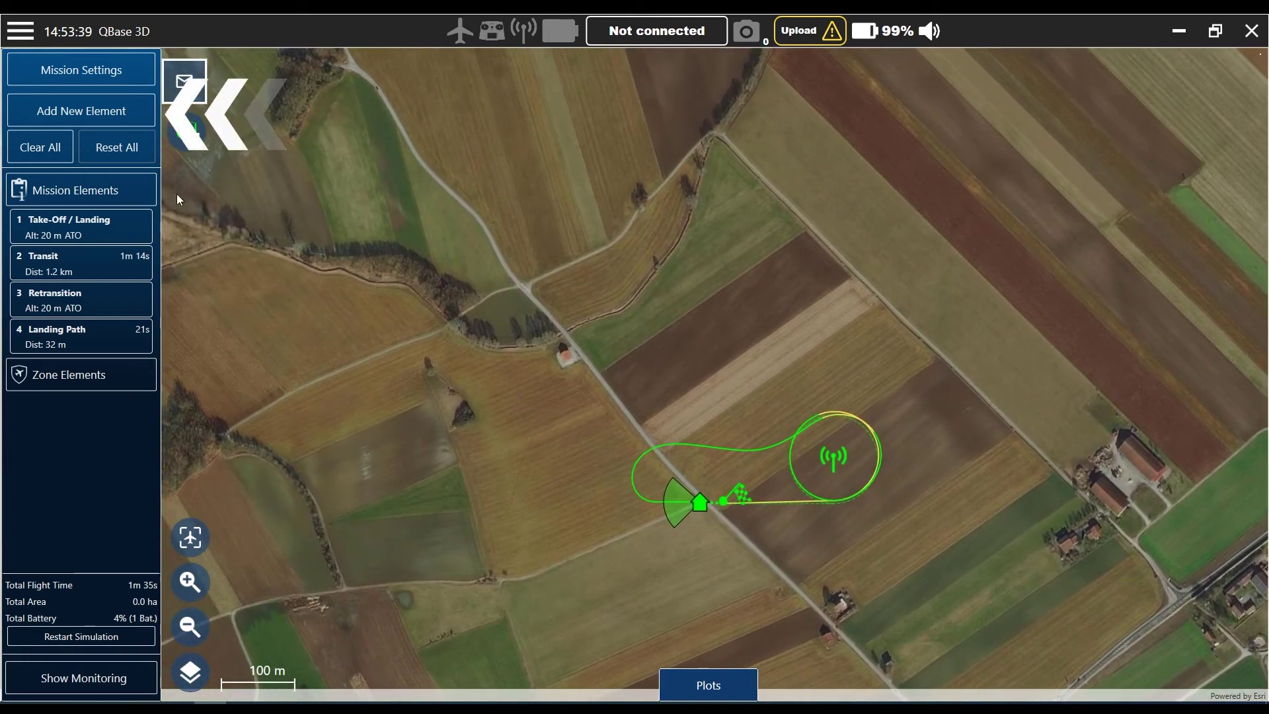
Draw a corridor with eight points following the road north from the take-off area.
click(130, 120)
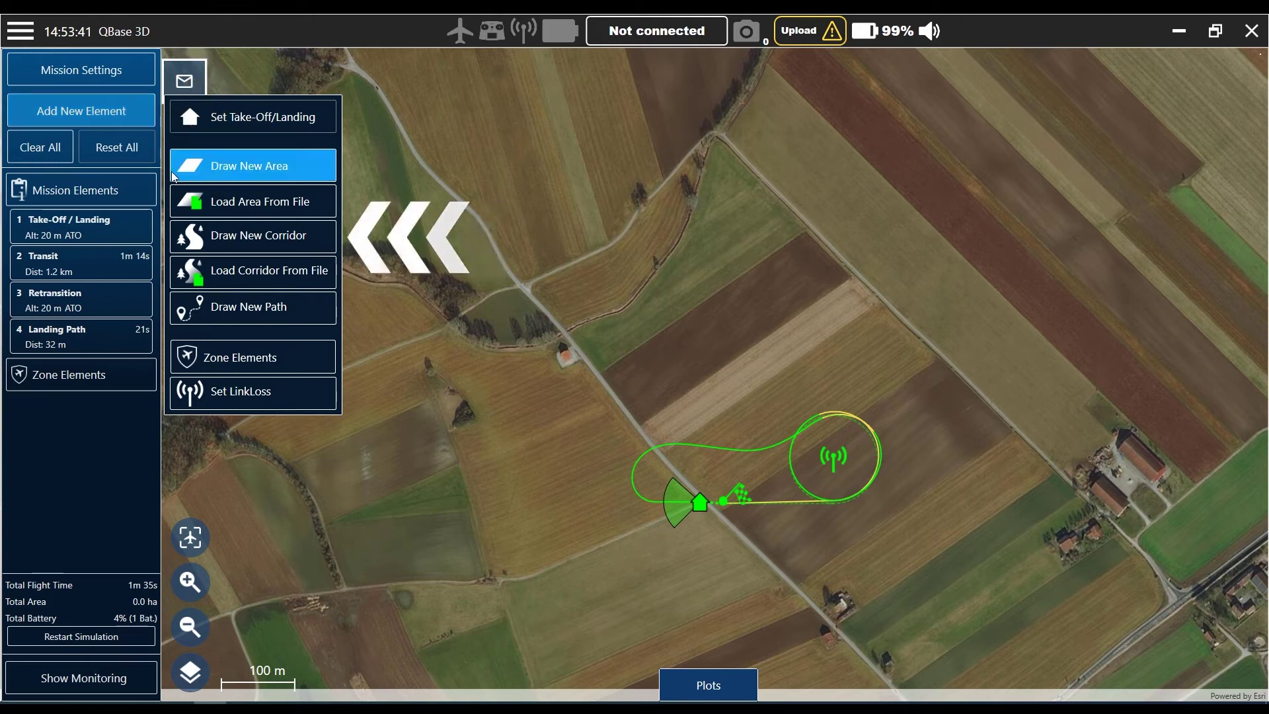
click(261, 235)
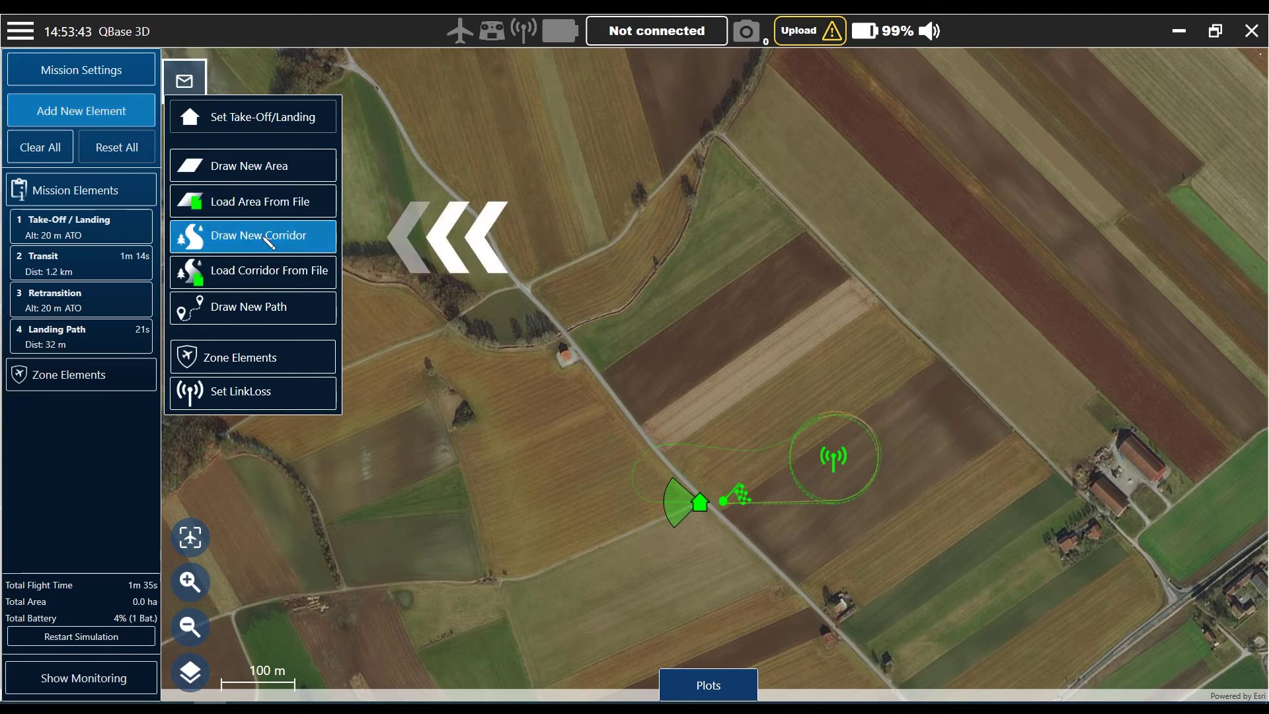
drag(473, 438, 666, 536)
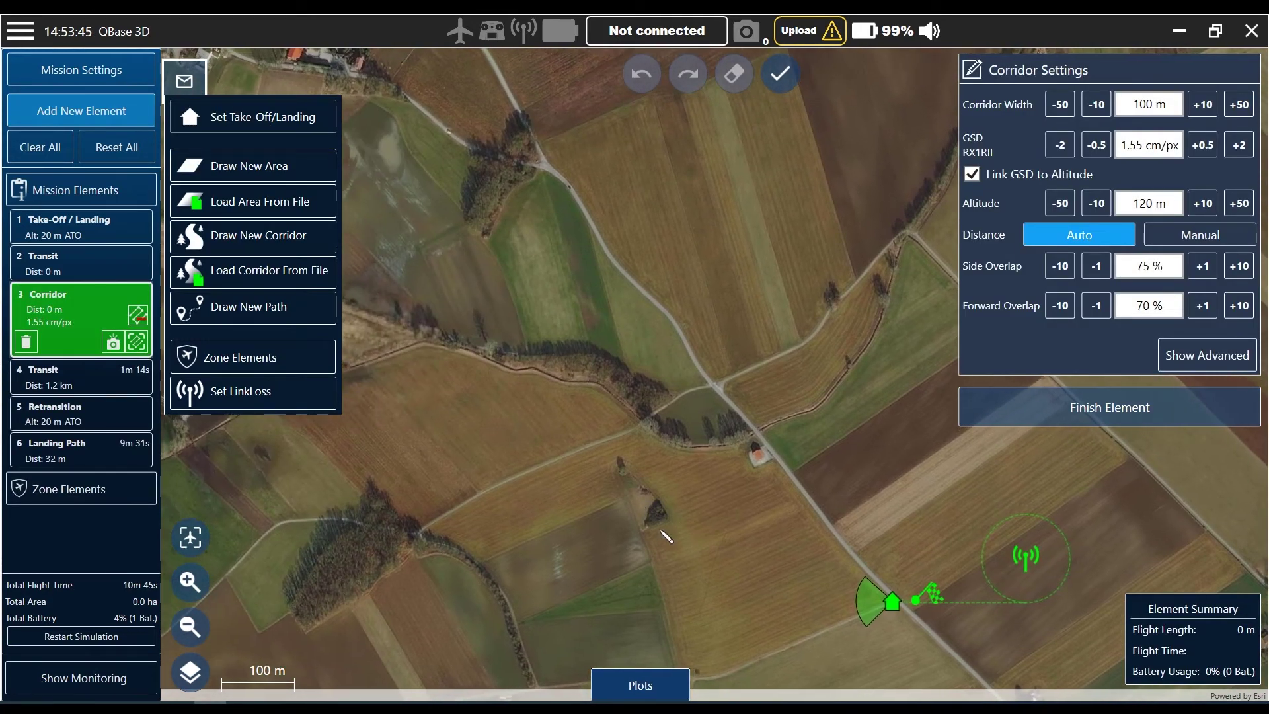
click(829, 524)
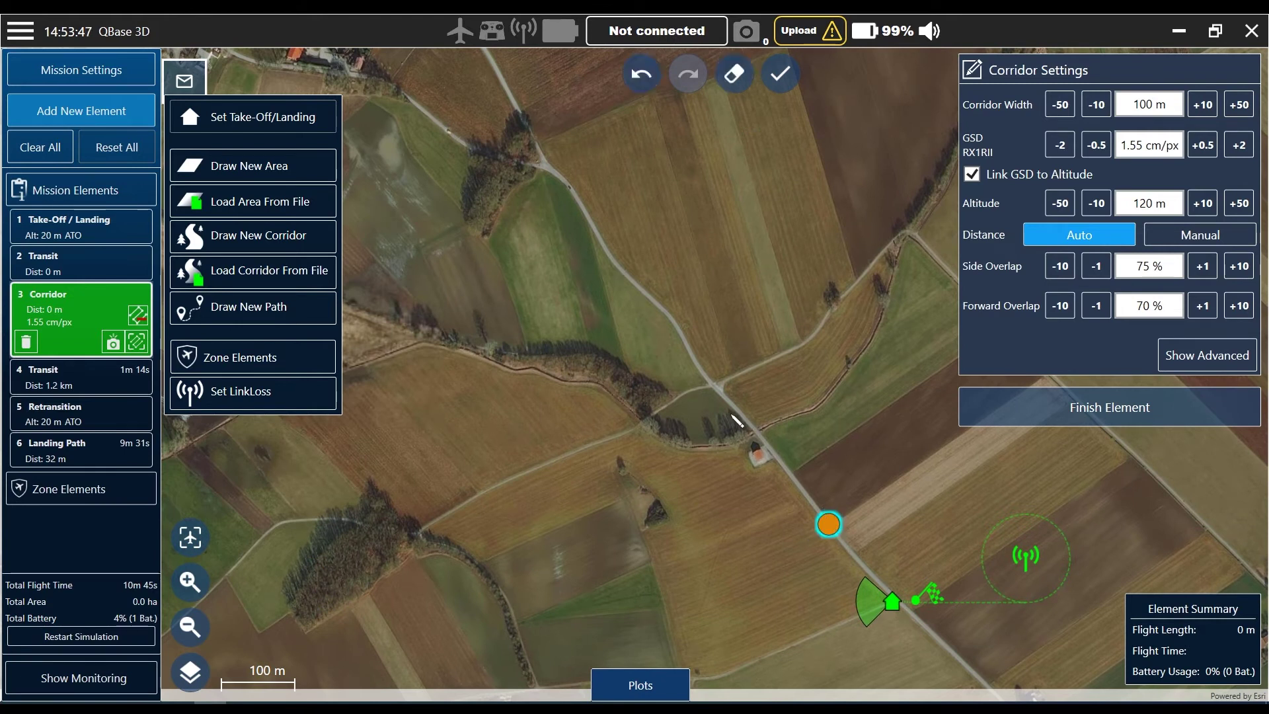
click(714, 386)
click(671, 317)
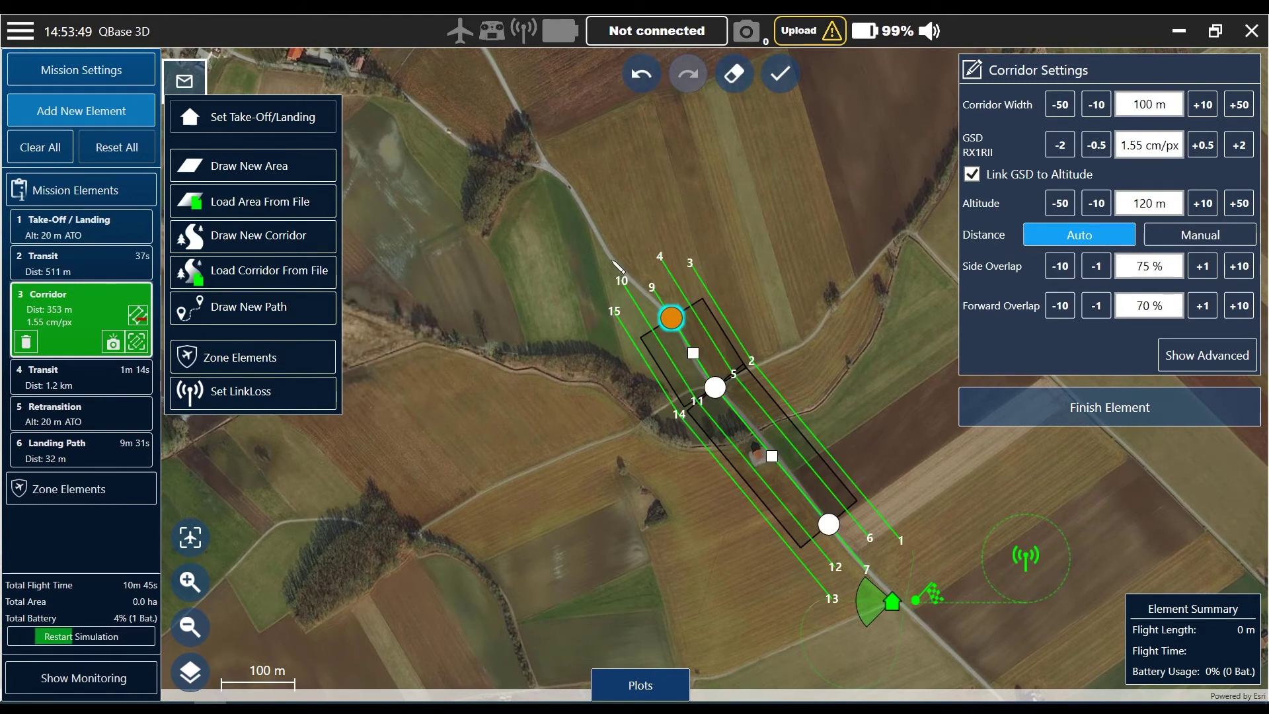
click(610, 258)
click(554, 170)
drag(516, 222, 637, 565)
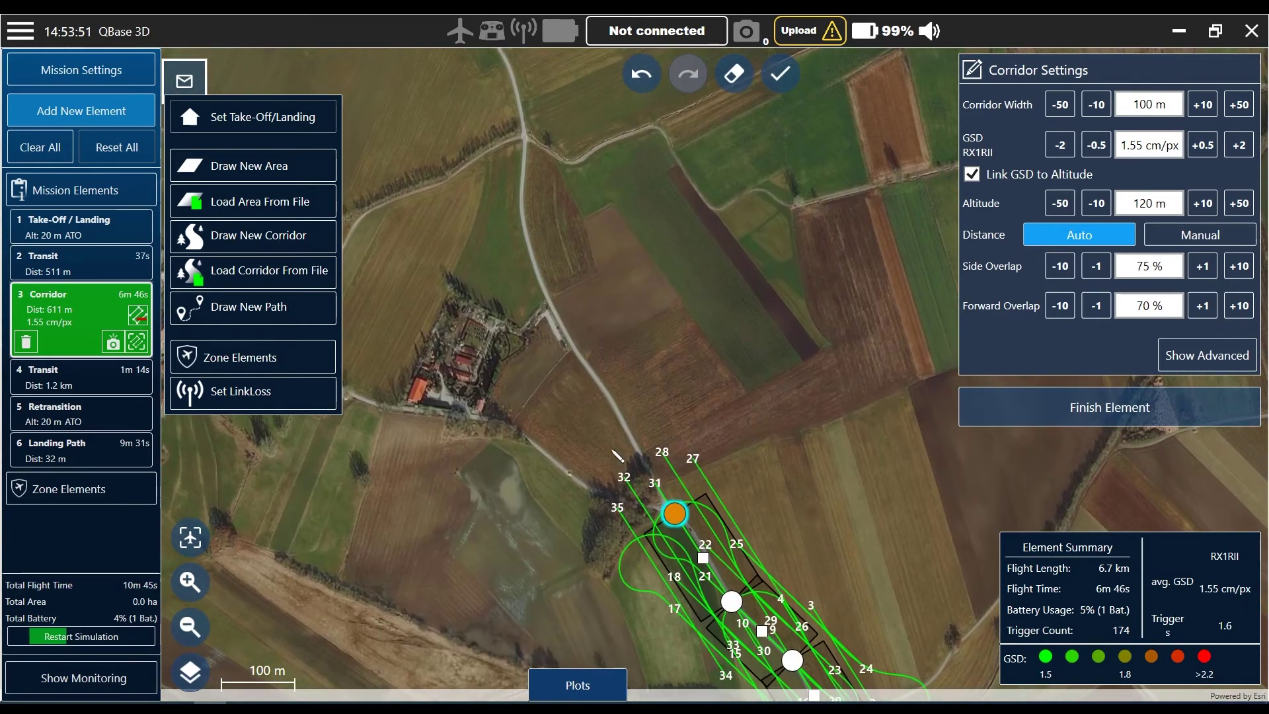
click(595, 375)
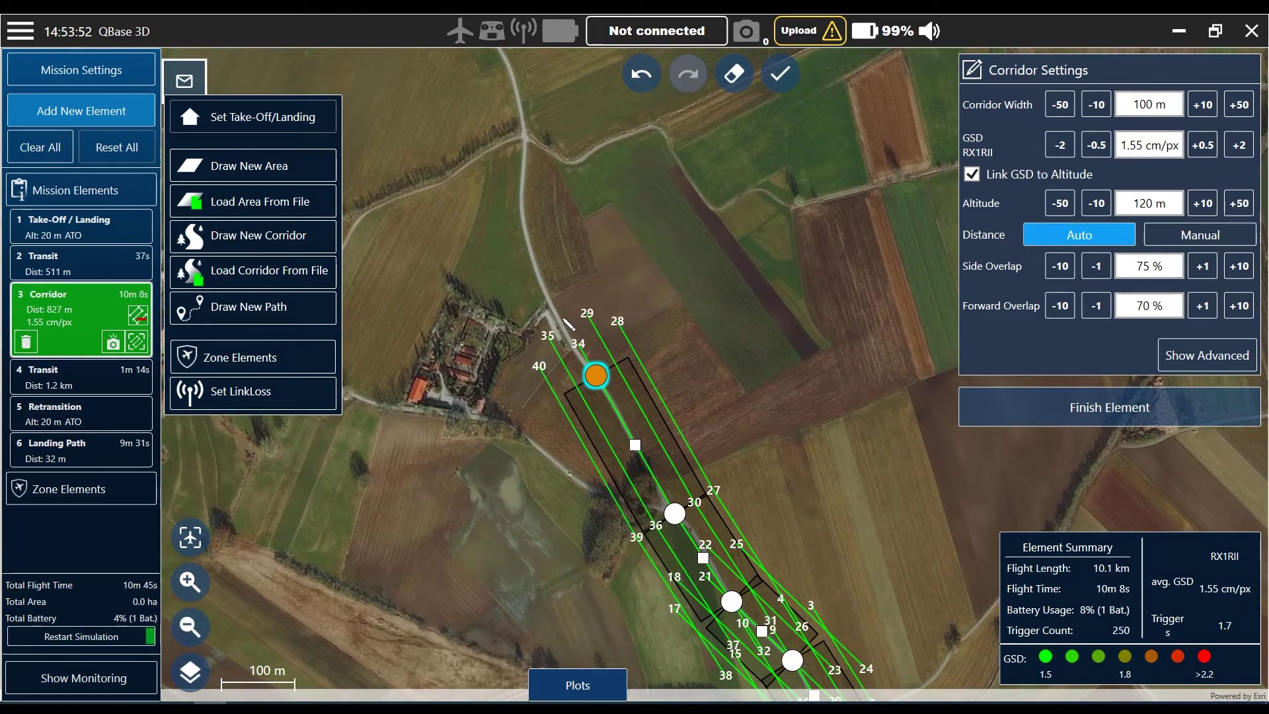
click(522, 239)
click(523, 148)
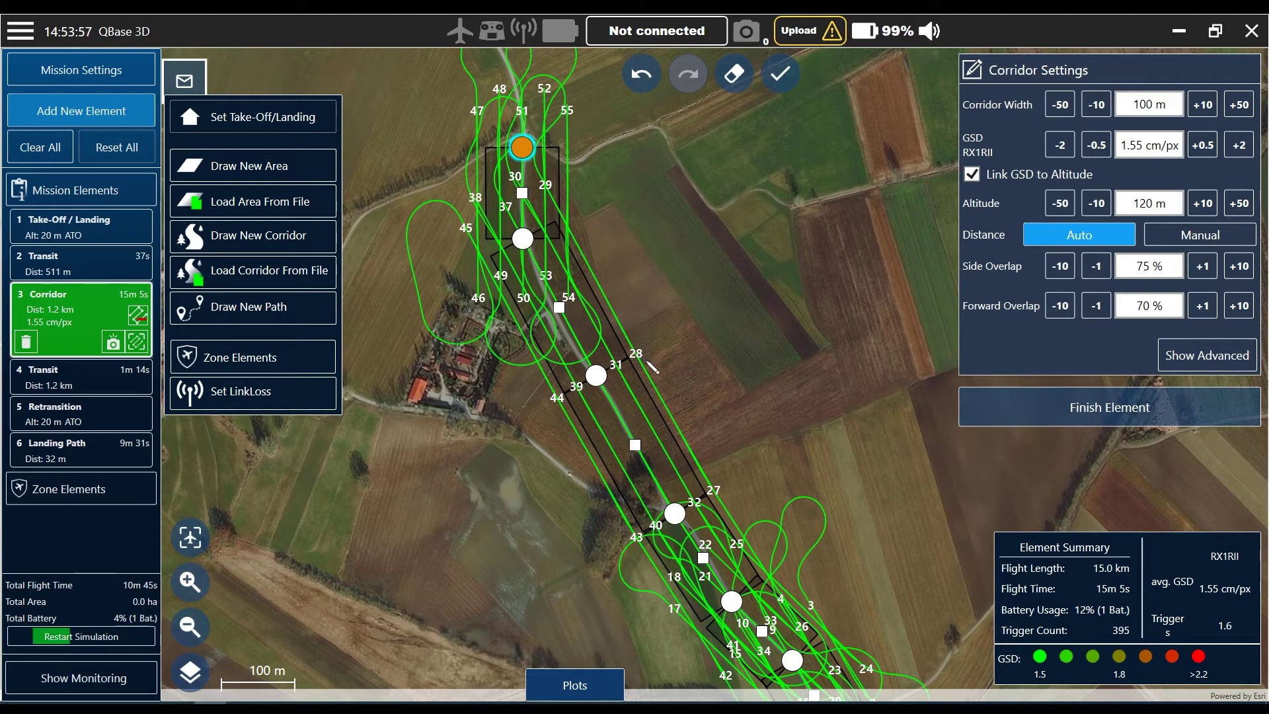
Finish the 1.2 km, 100 m-wide corridor and inspect it across the map.
drag(721, 379, 802, 503)
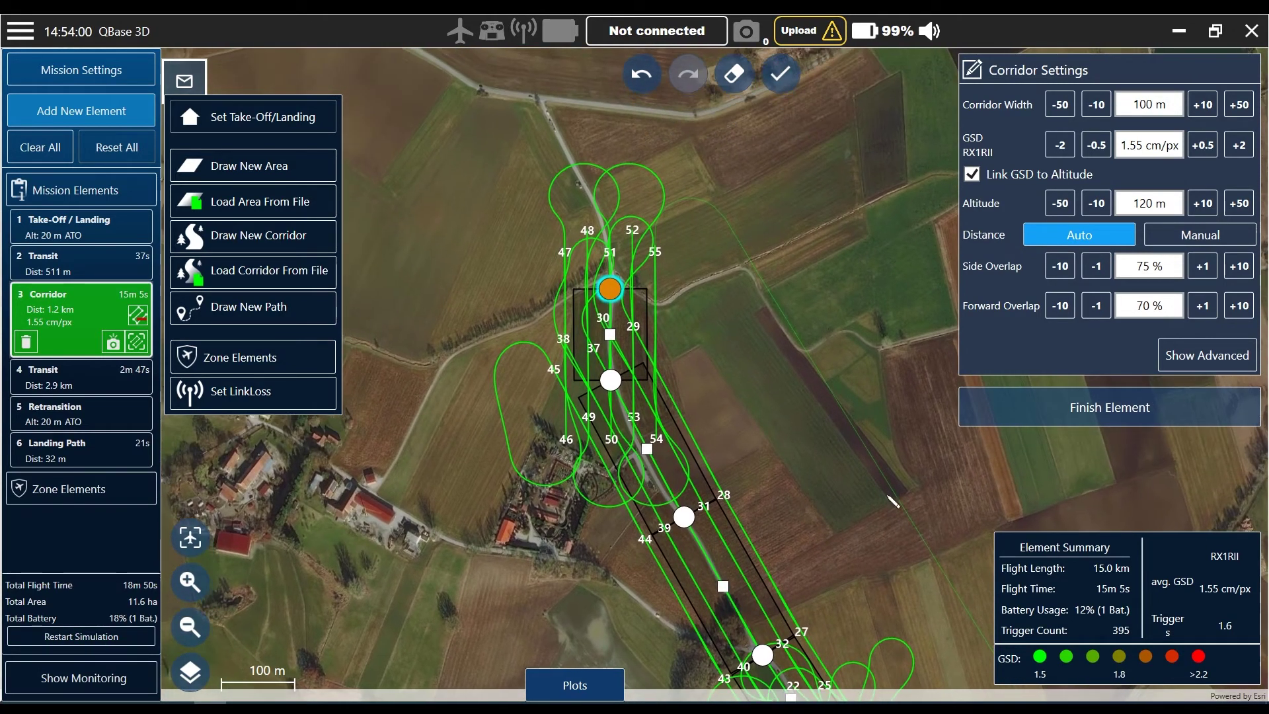
click(1206, 421)
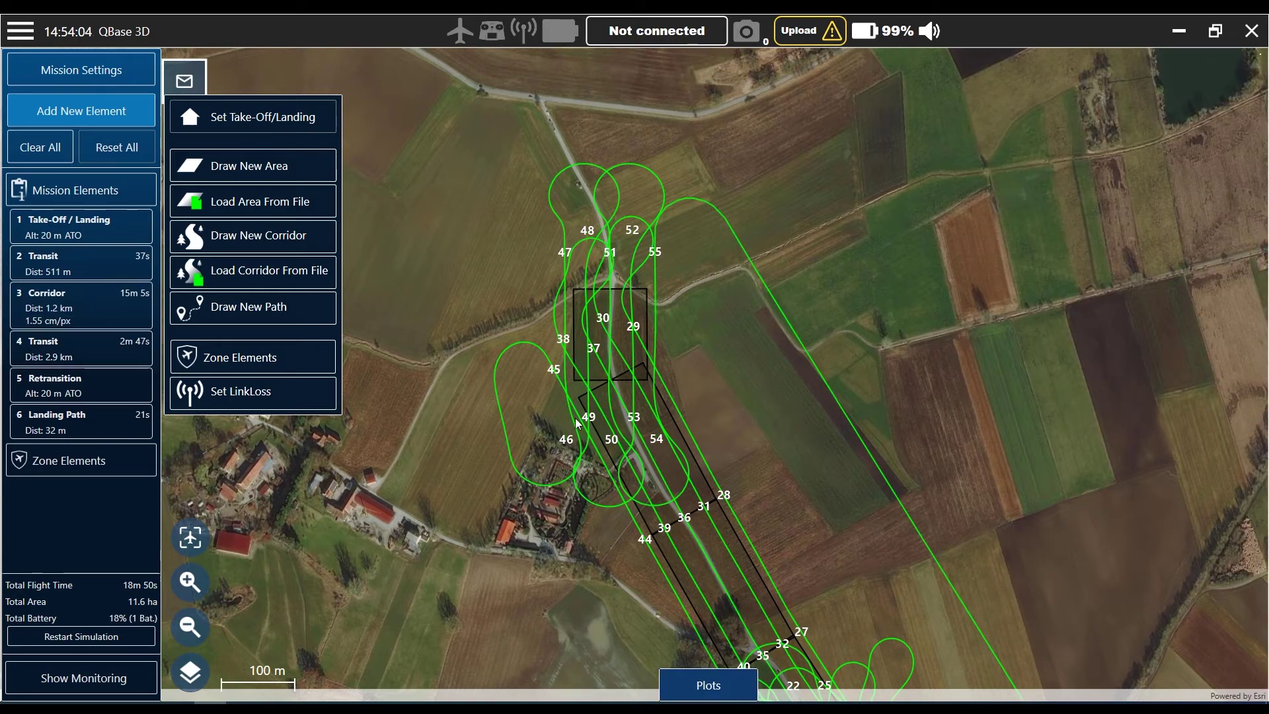
drag(724, 562, 644, 244)
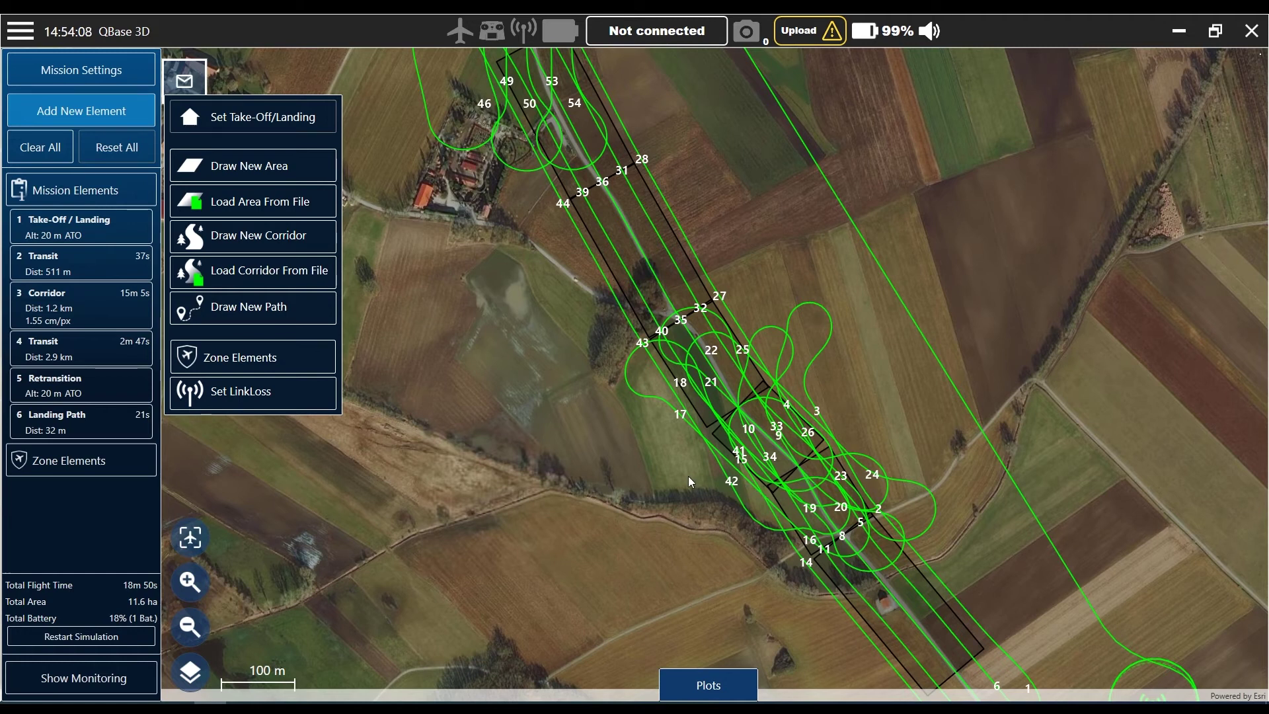
scroll(774, 493, up, 2)
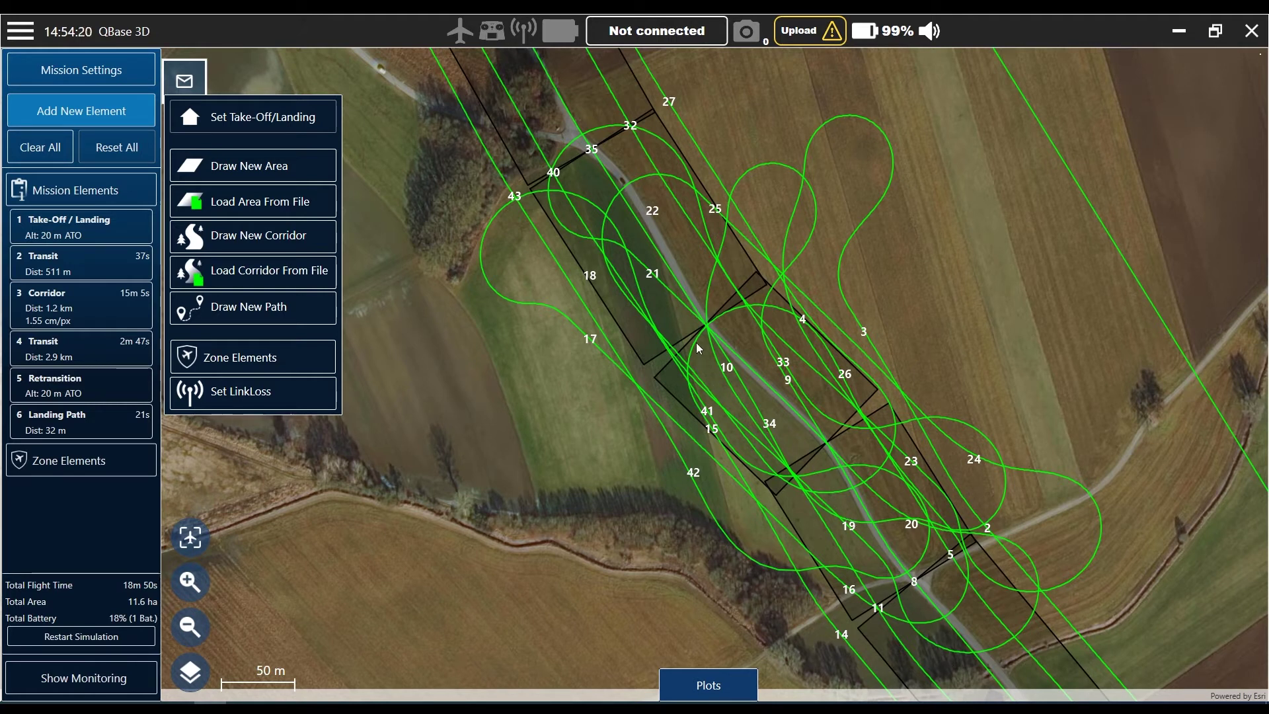
scroll(737, 404, down, 2)
drag(686, 463, 588, 420)
Reopen the corridor and raise Max. Turn Angle by three +5 steps in its advanced settings.
click(84, 302)
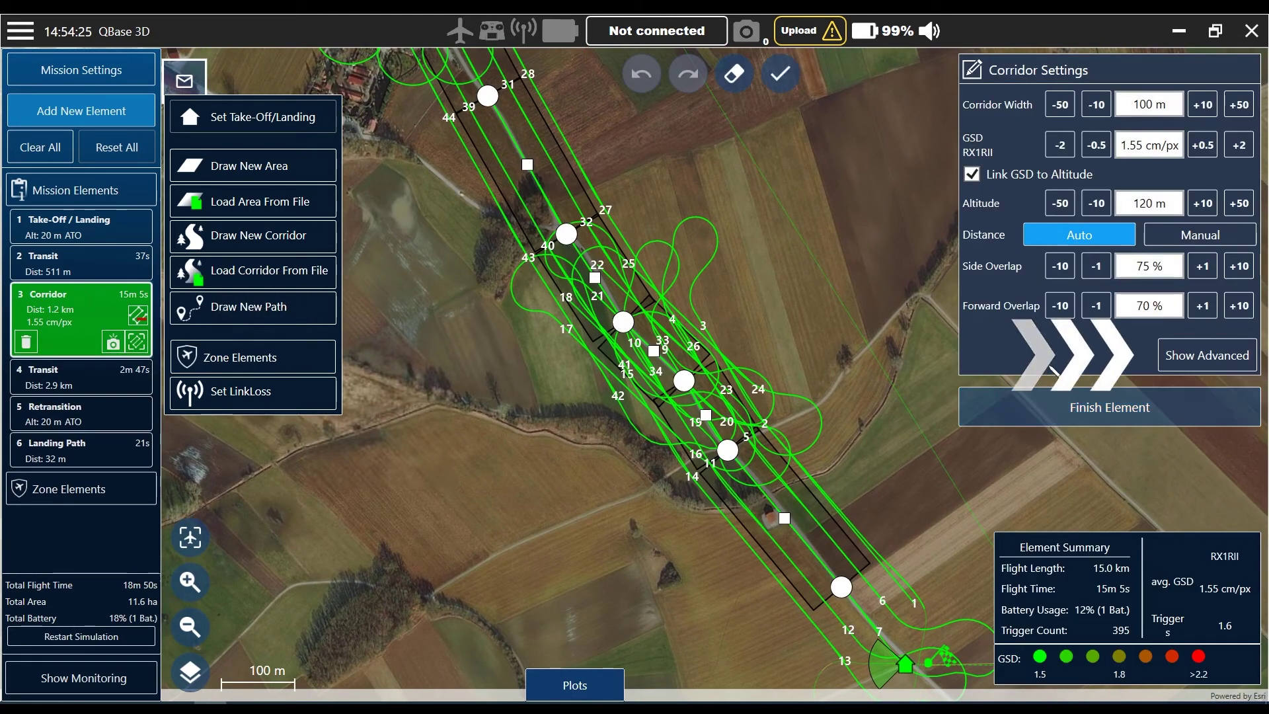
click(1212, 365)
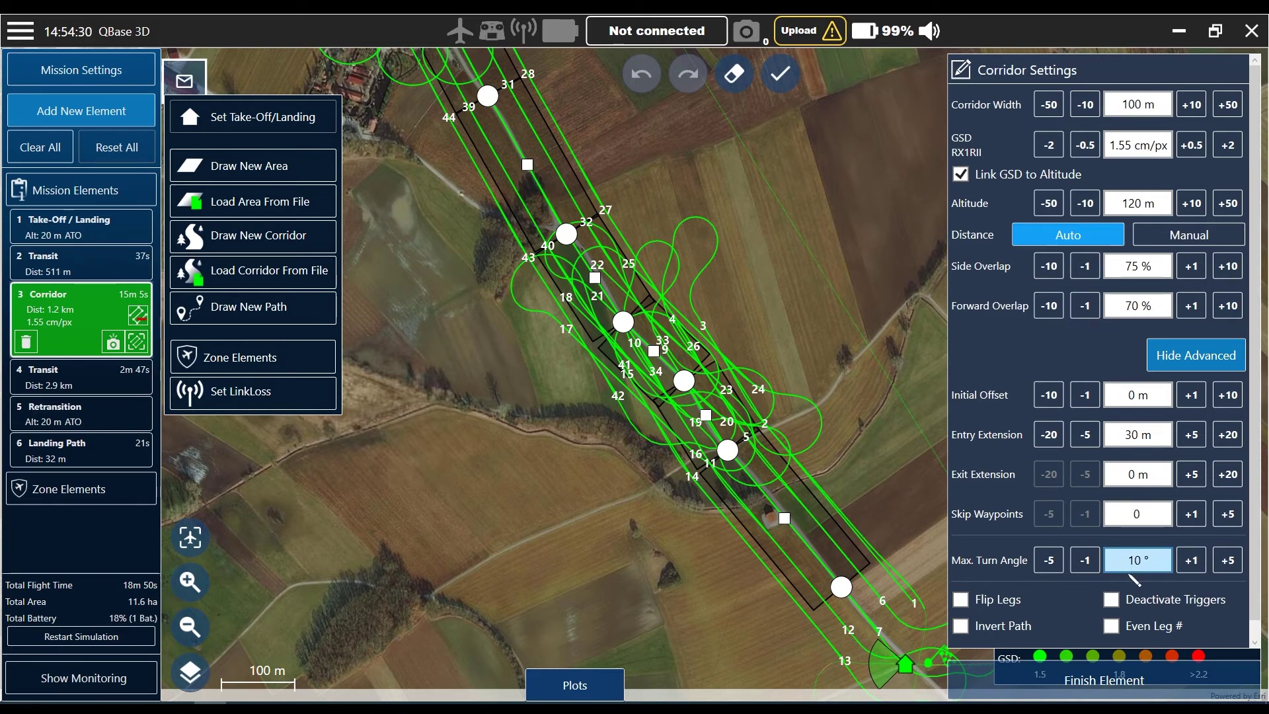
click(1228, 561)
click(1228, 561)
click(1228, 561)
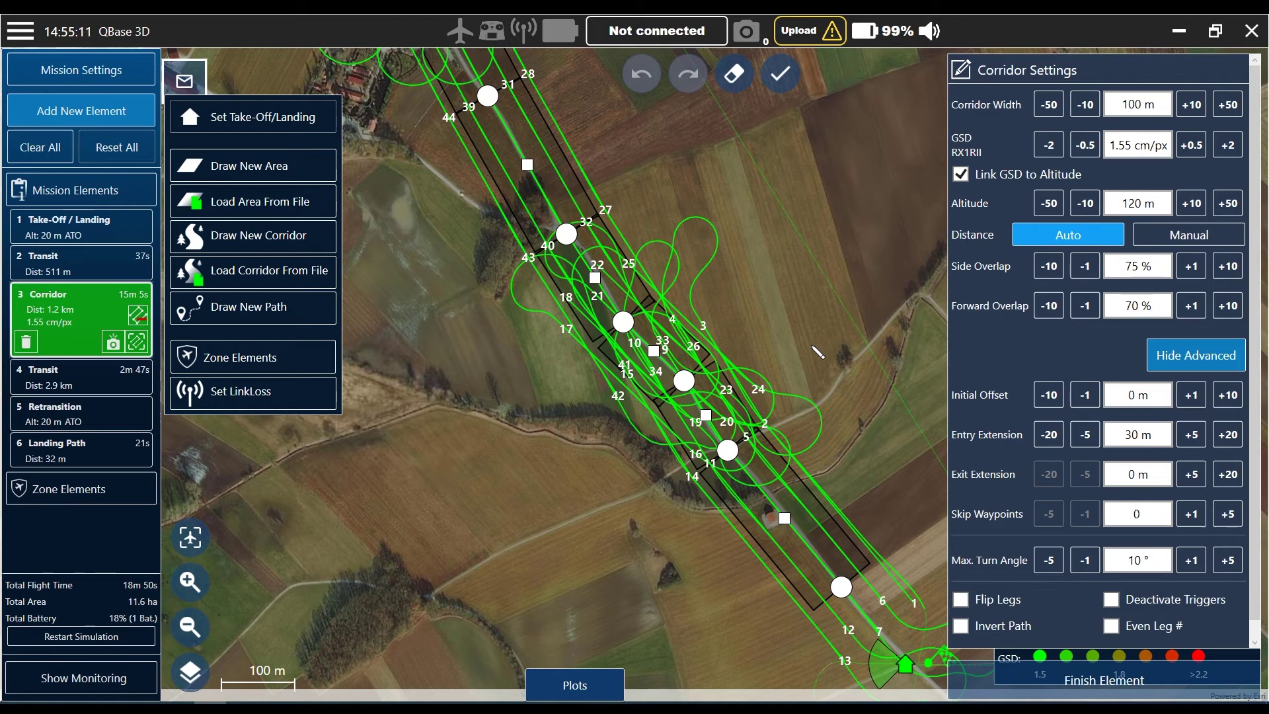
click(1196, 355)
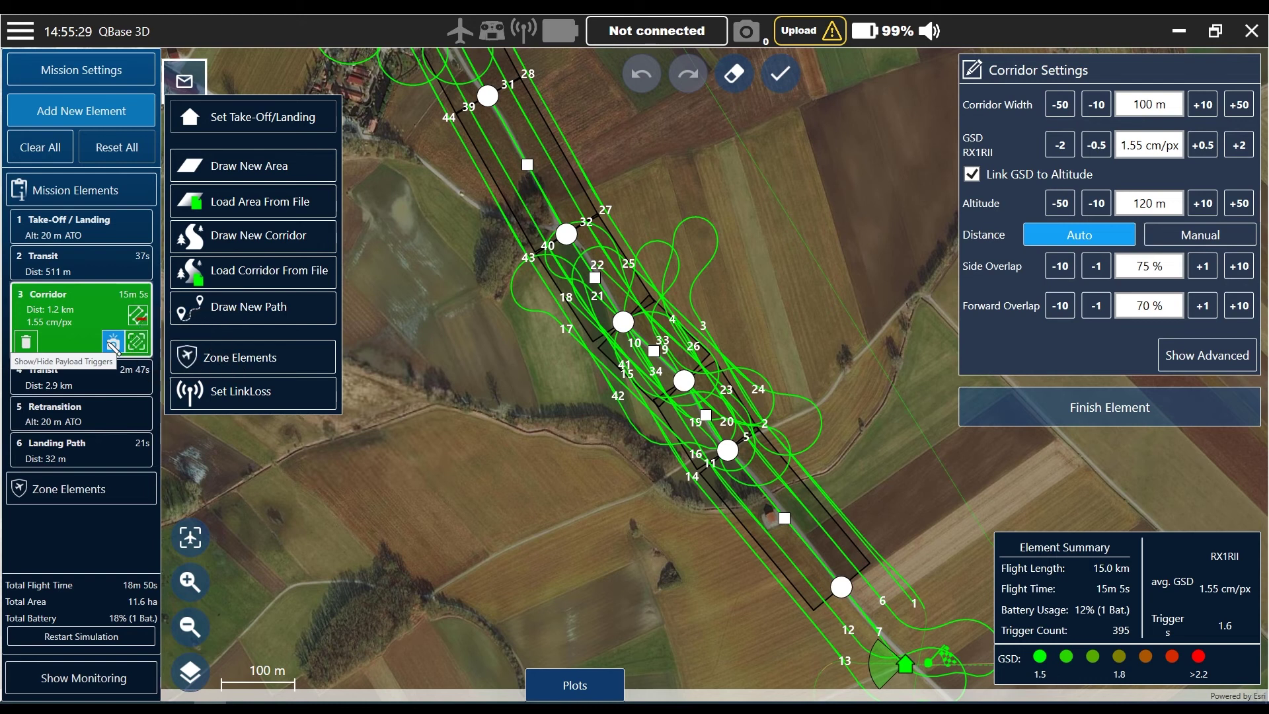
Show the corridor's camera trigger points and view its south end and home point.
click(114, 344)
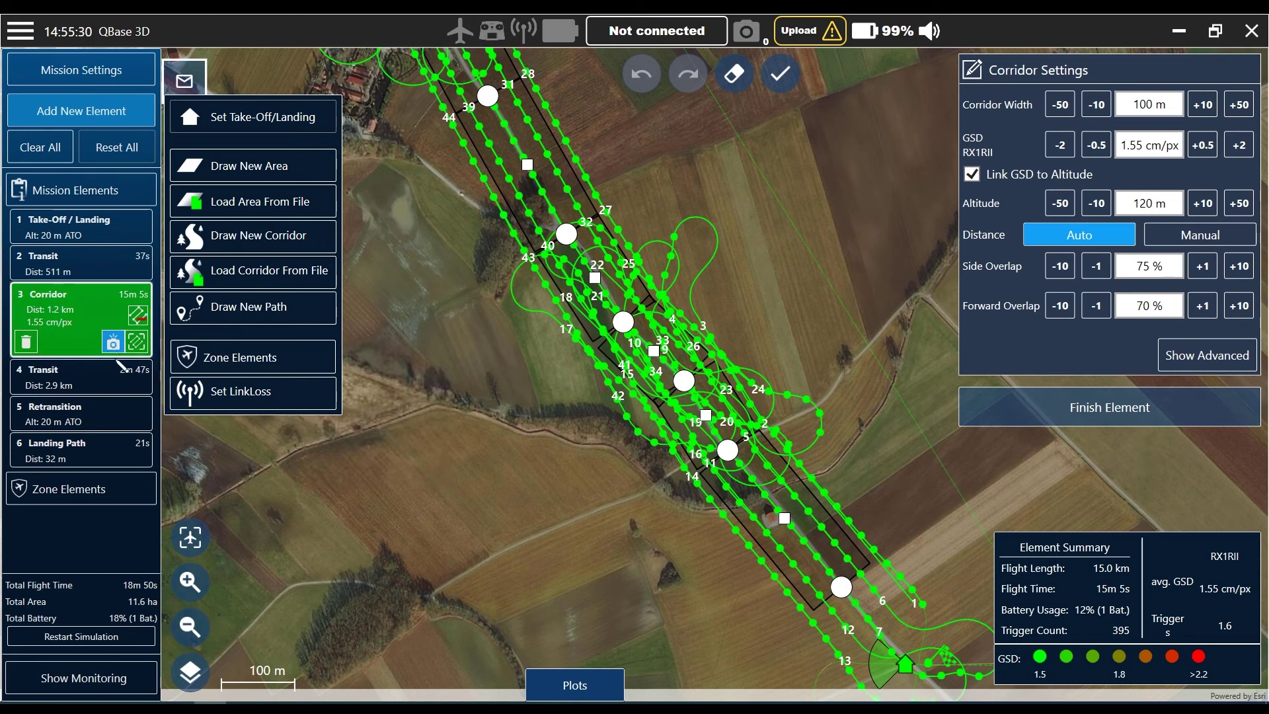
scroll(601, 506, down, 2)
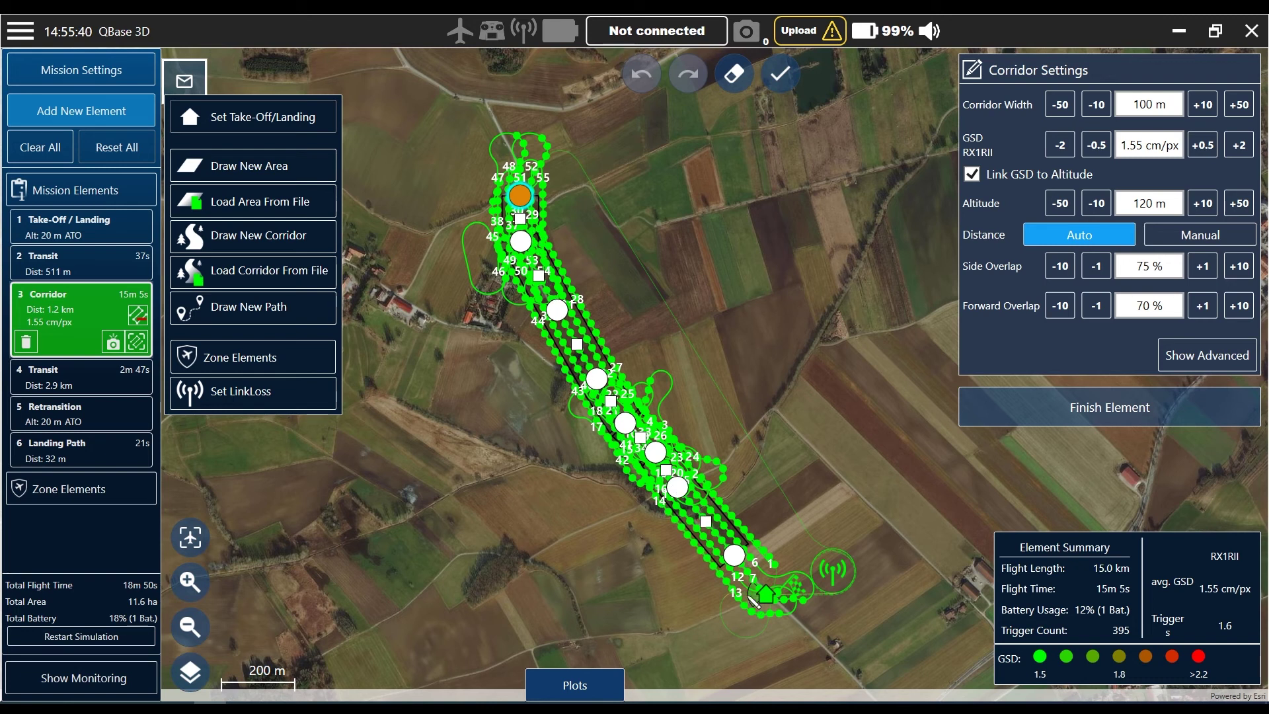
scroll(680, 493, up, 2)
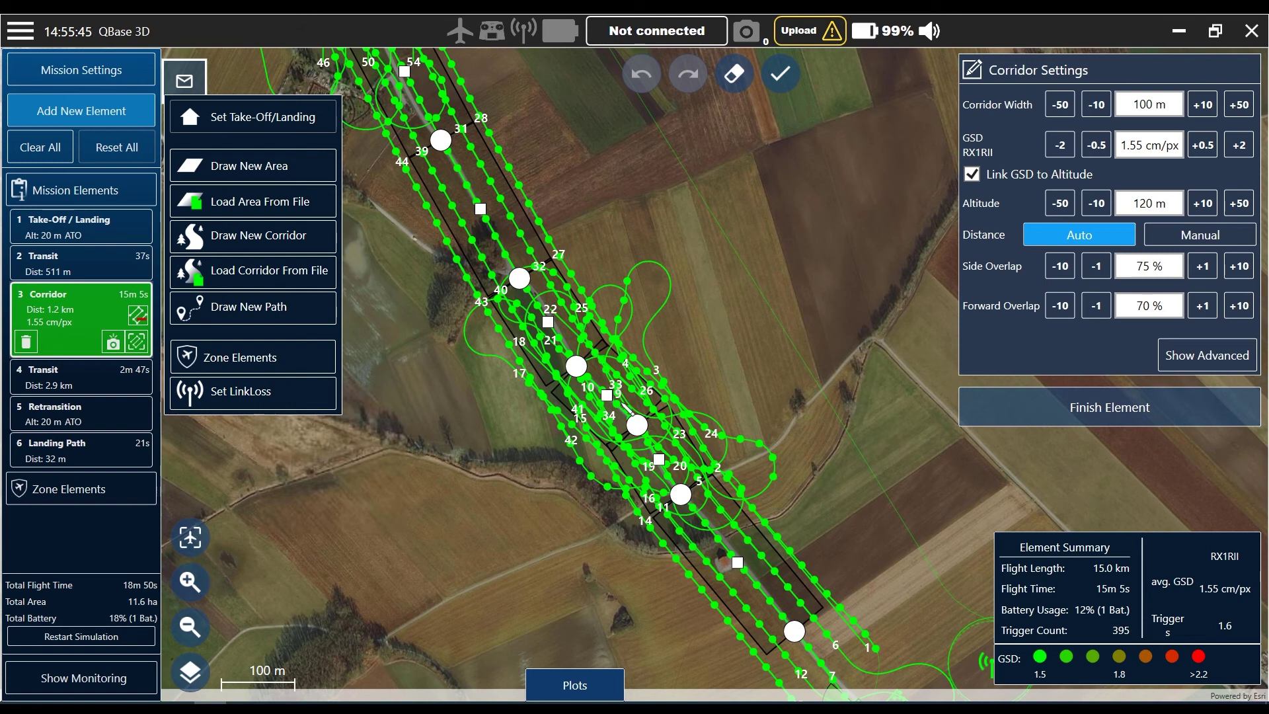
drag(824, 585, 704, 405)
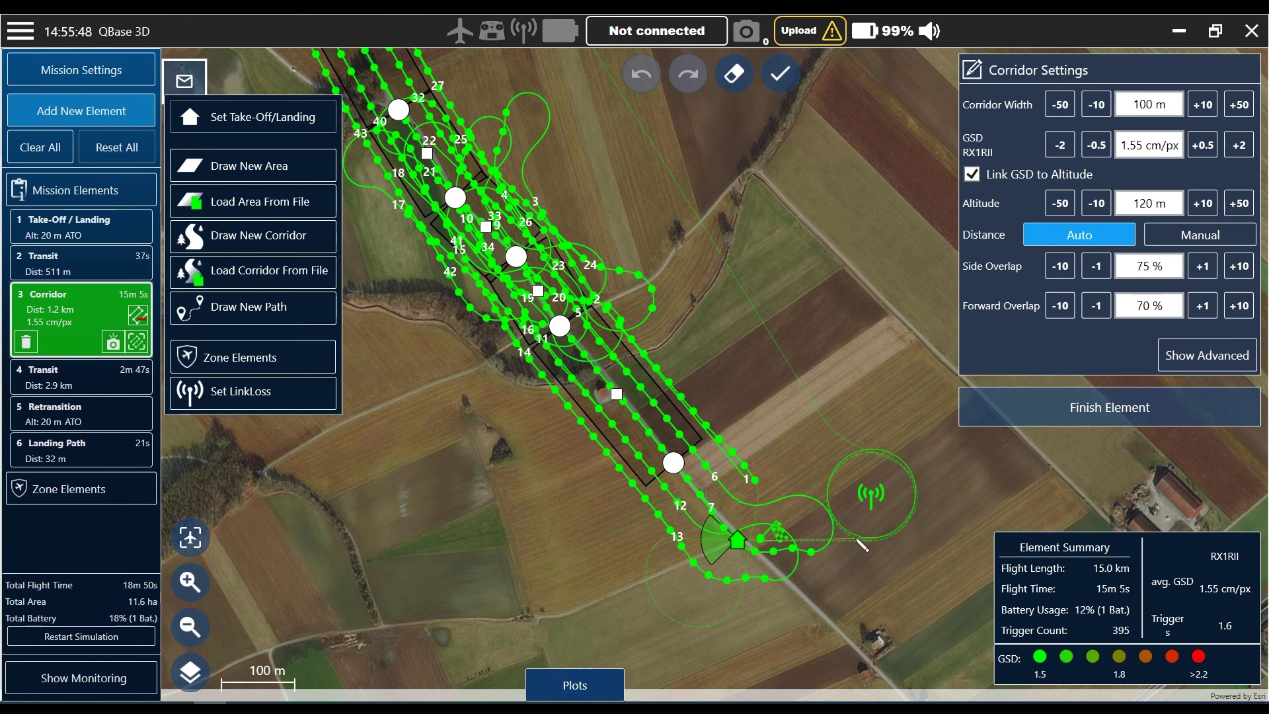
Check the GSD plot along the route, then finish the corridor element.
click(619, 684)
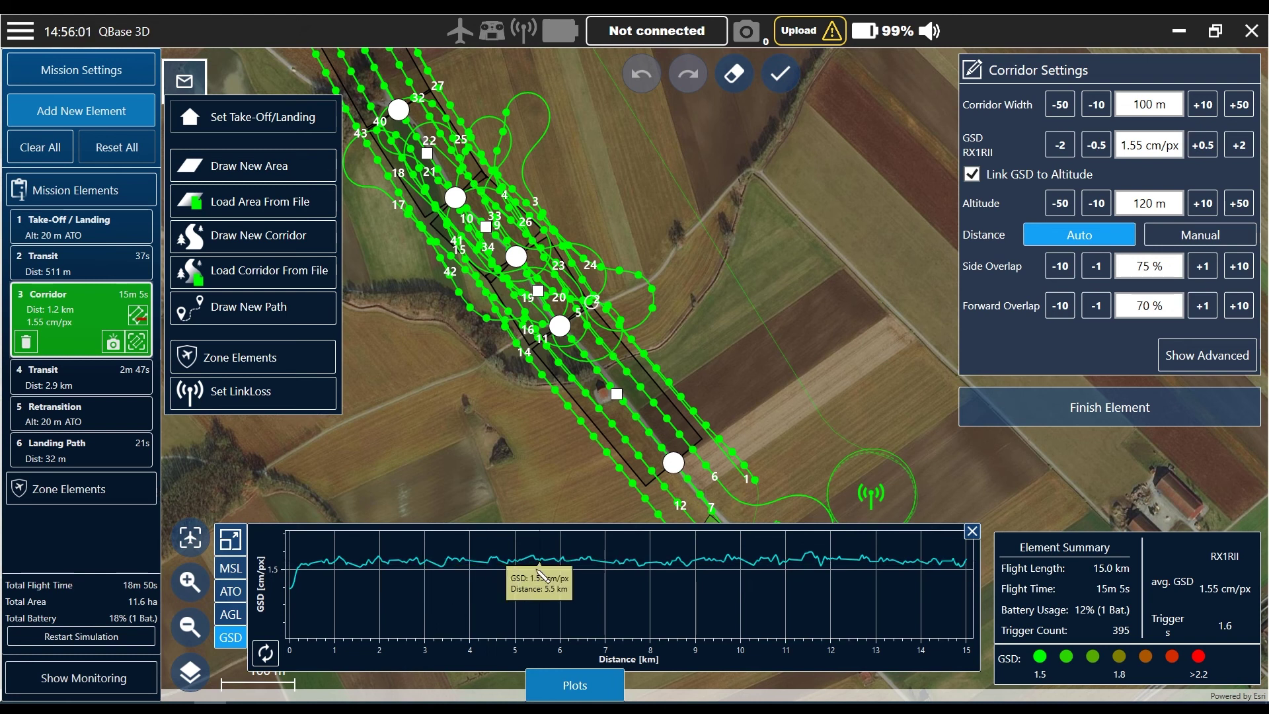
click(604, 679)
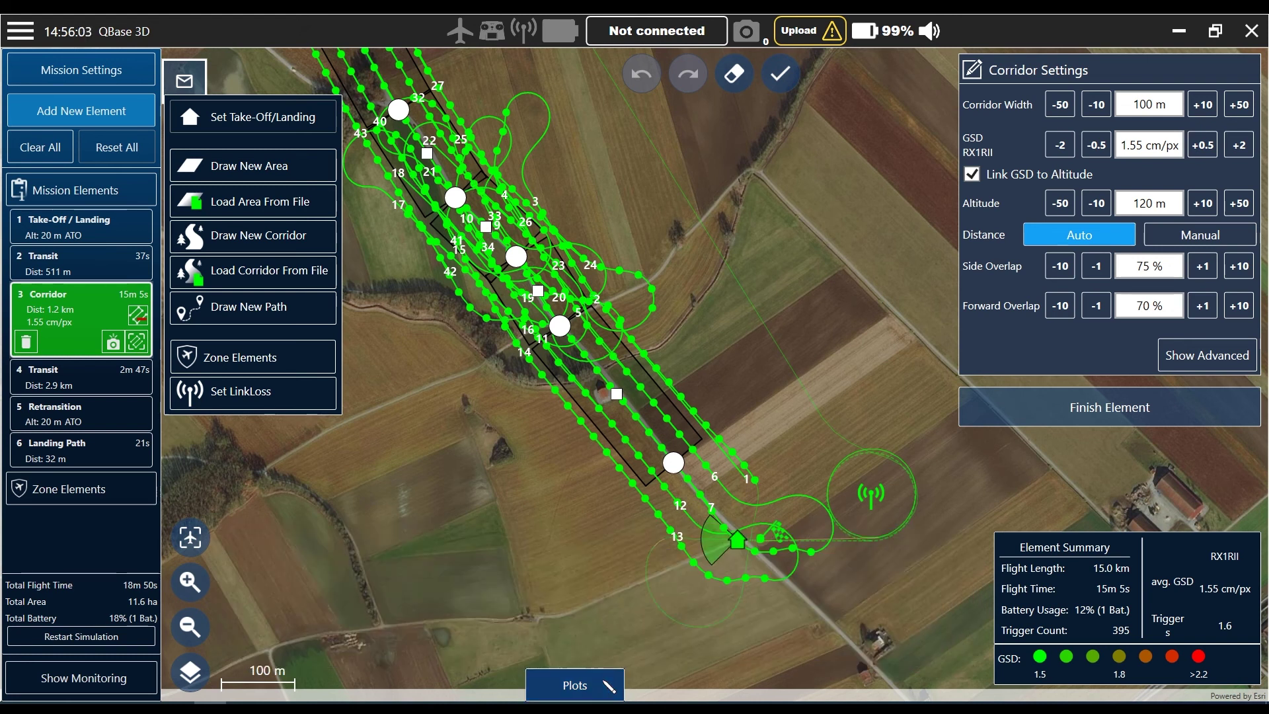
click(1129, 417)
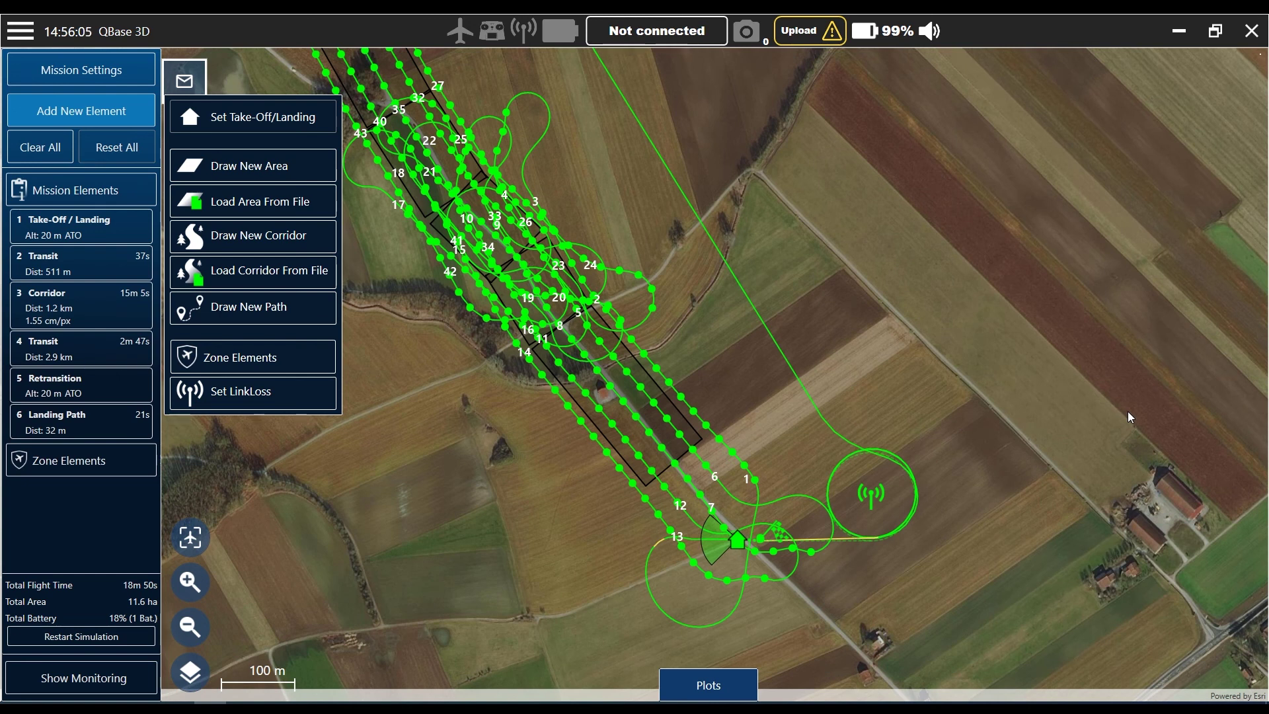